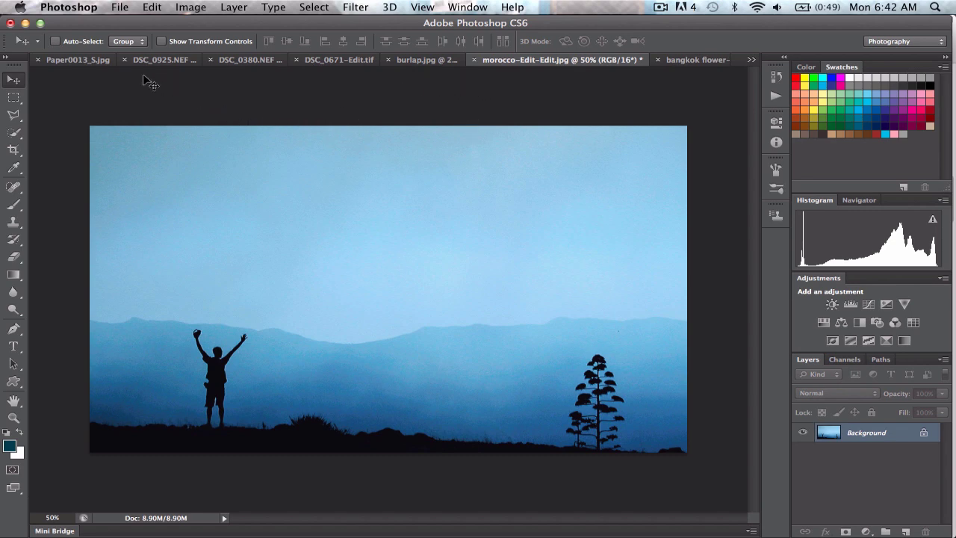
# Browse the open images: paper, cracked paint, dots, lichen bark, burlap, morocco landscape and flower.
pyautogui.click(77, 59)
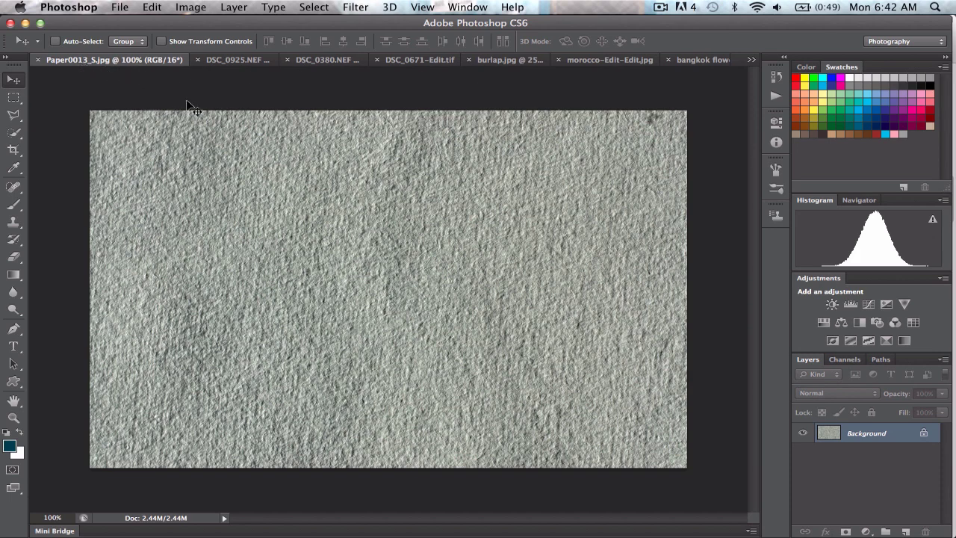
pyautogui.click(231, 59)
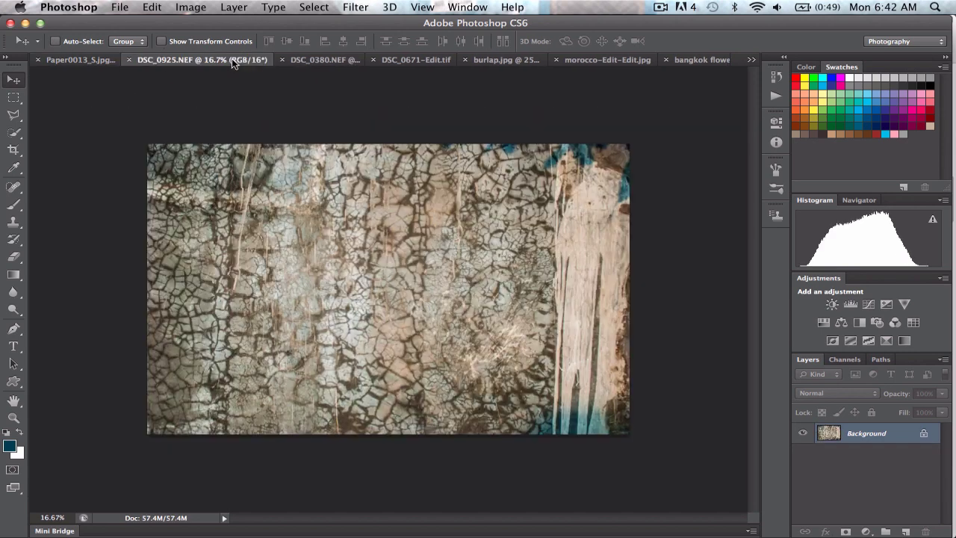
pyautogui.click(321, 62)
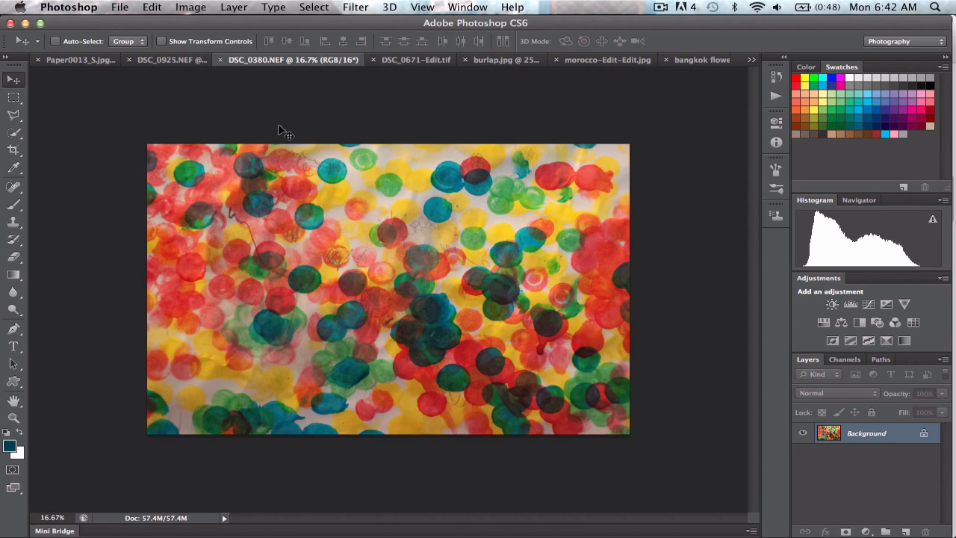
pyautogui.click(414, 64)
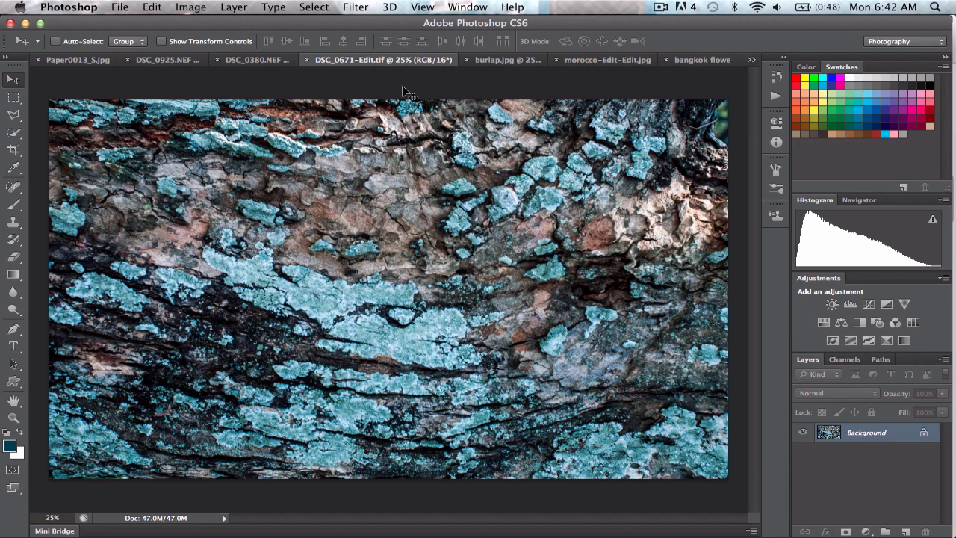
pyautogui.click(494, 62)
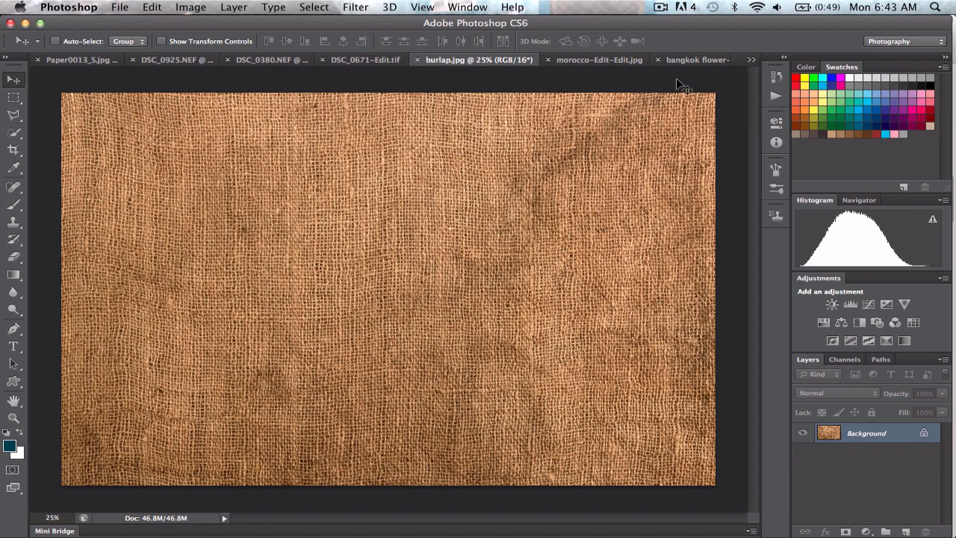
pyautogui.click(603, 60)
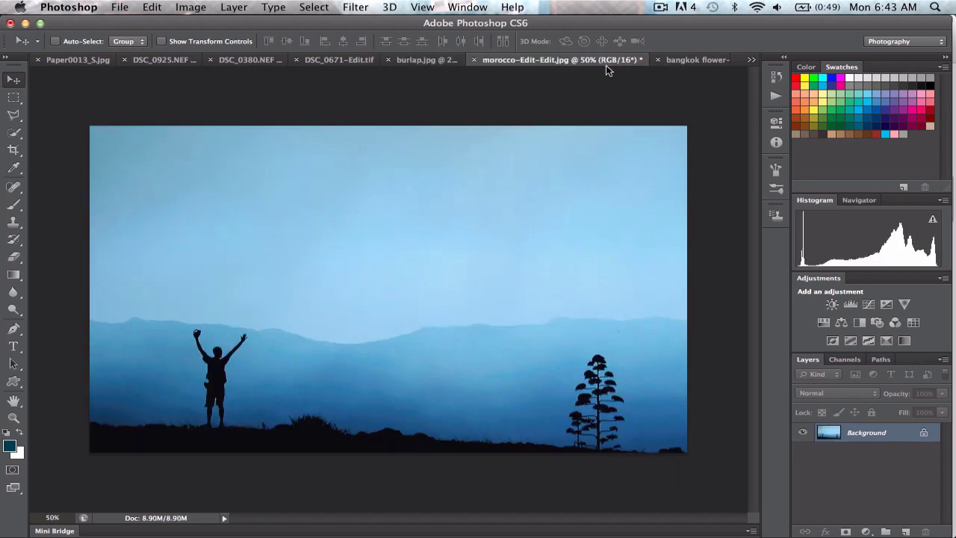
pyautogui.click(696, 61)
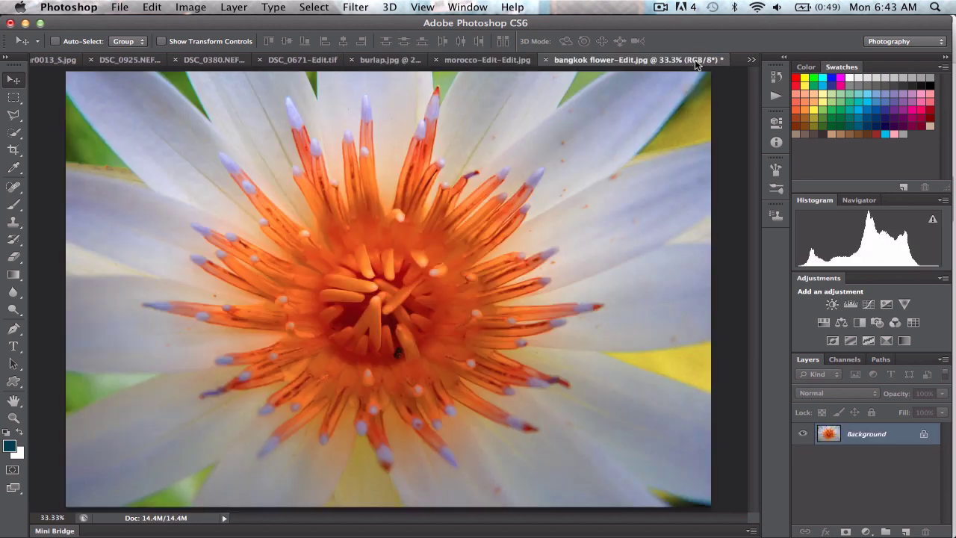
pyautogui.click(483, 60)
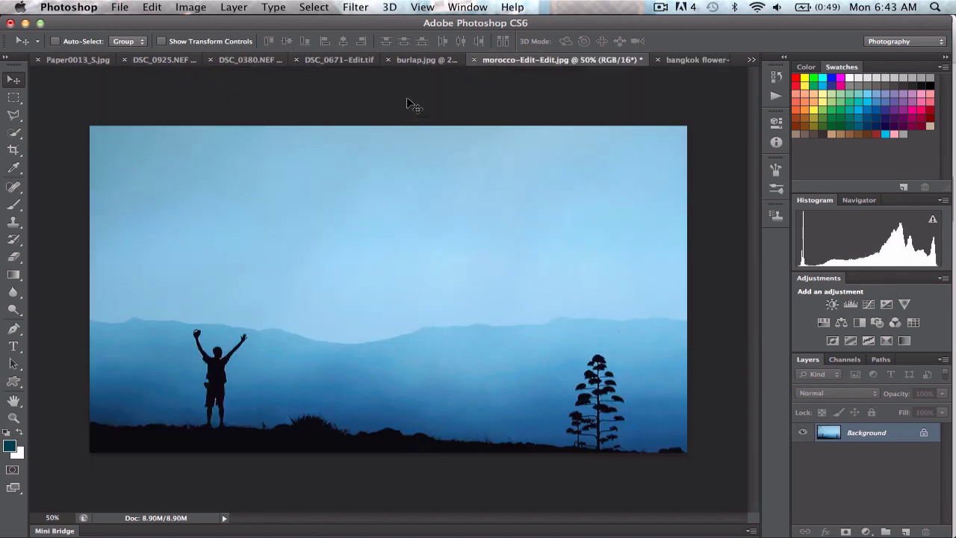
pyautogui.click(251, 63)
pyautogui.click(159, 61)
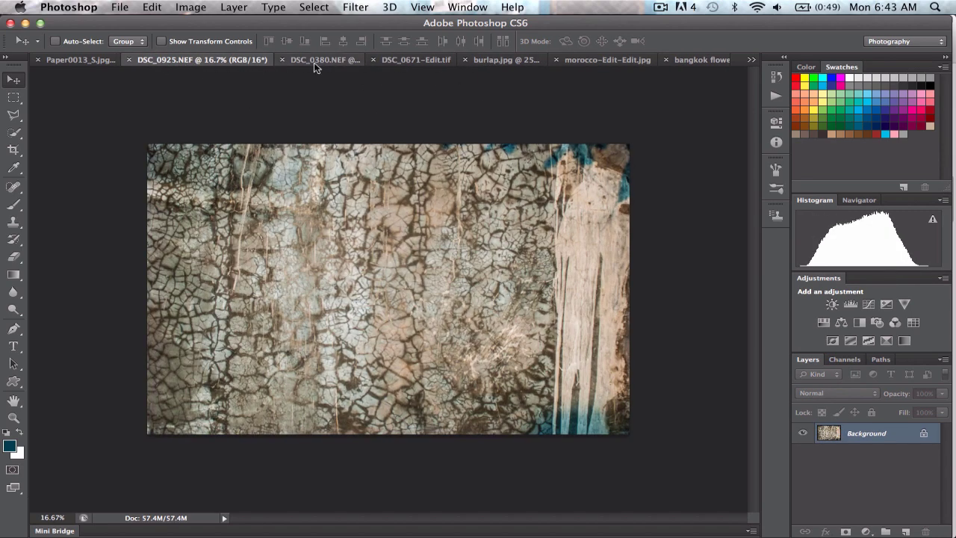
# Drag the lichen bark texture from DSC_0671-Edit.tif into the morocco landscape as Layer 1.
pyautogui.click(389, 59)
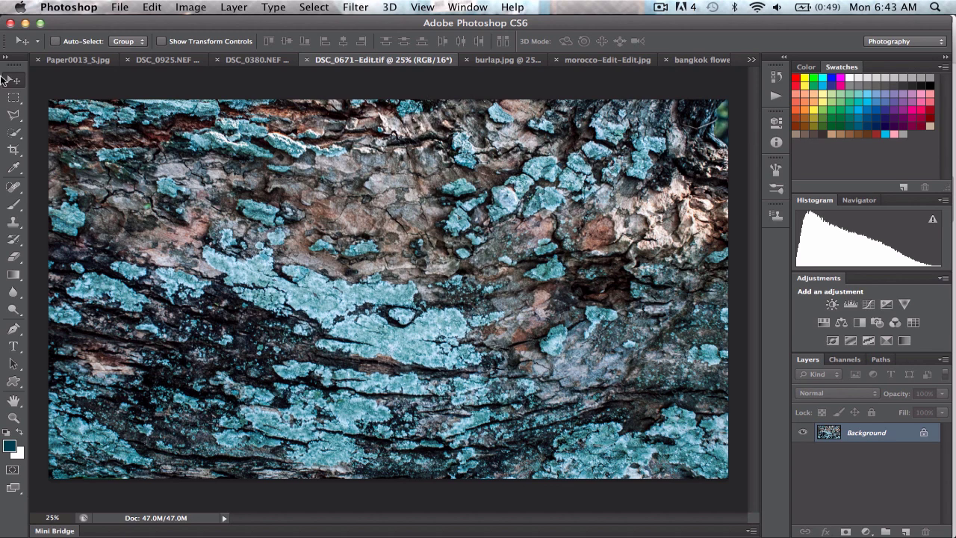
pyautogui.press('super')
pyautogui.click(582, 59)
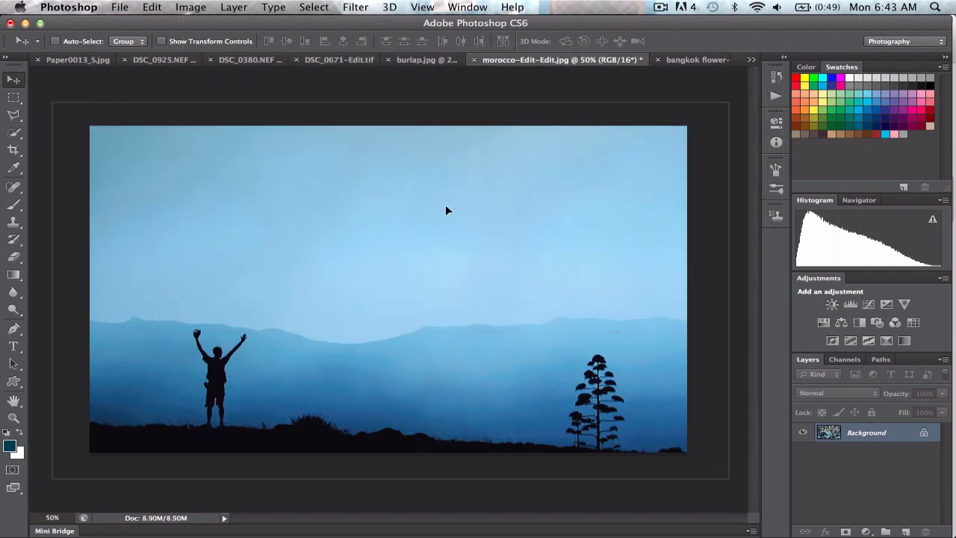
pyautogui.press('super+j')
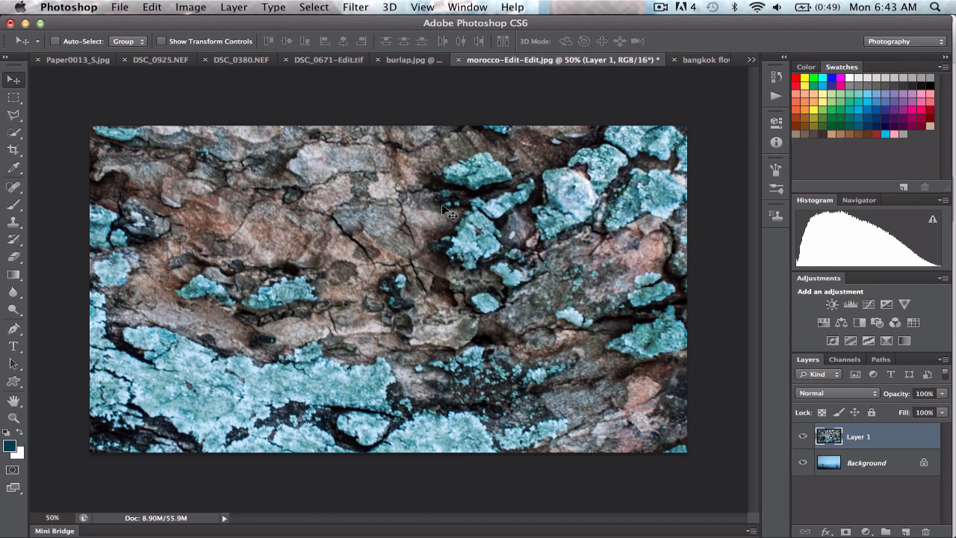
# Start Free Transform on the bark layer and zoom out to see its full bounds.
pyautogui.click(155, 9)
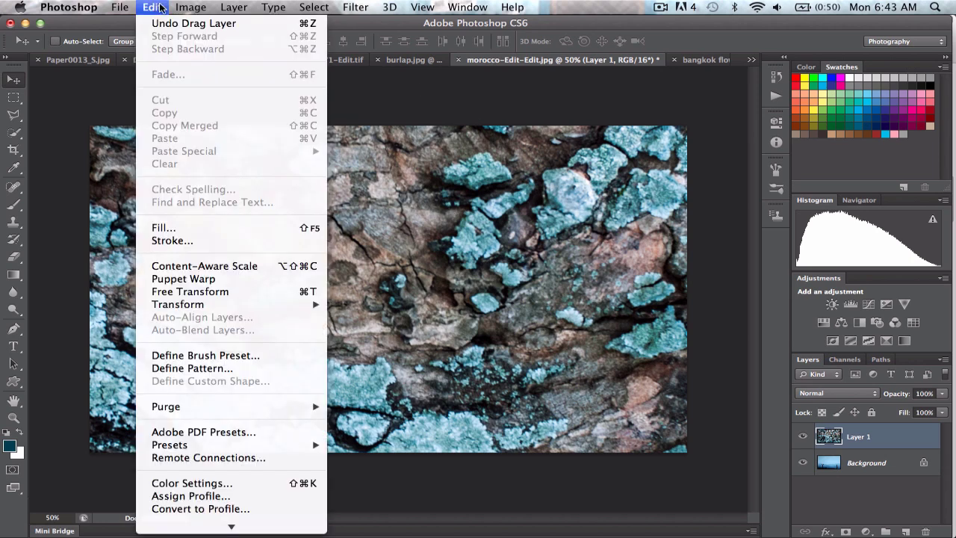
pyautogui.click(232, 291)
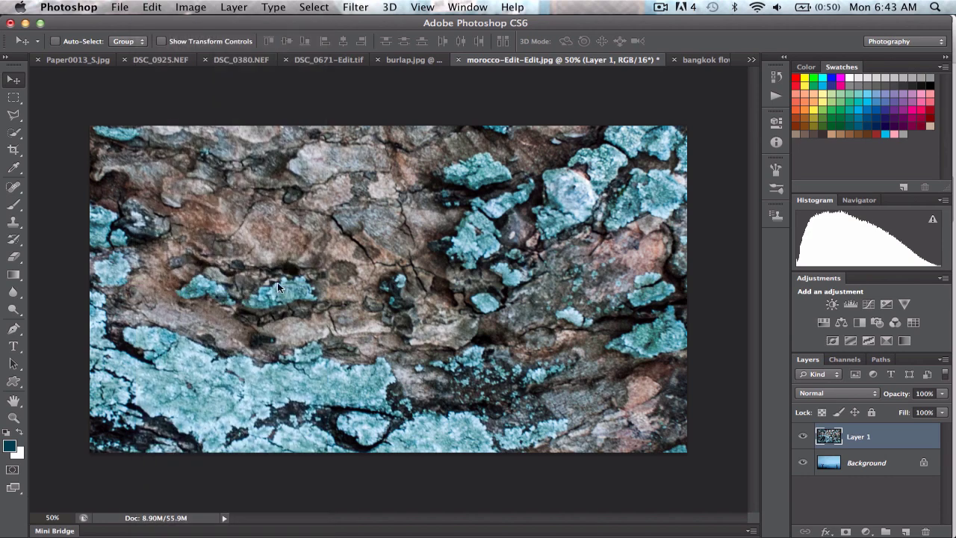
pyautogui.keyDown('alt'); pyautogui.click(410, 266); pyautogui.keyUp('alt')
pyautogui.keyDown('alt'); pyautogui.click(410, 266); pyautogui.keyUp('alt')
pyautogui.keyDown('alt'); pyautogui.click(410, 266); pyautogui.keyUp('alt')
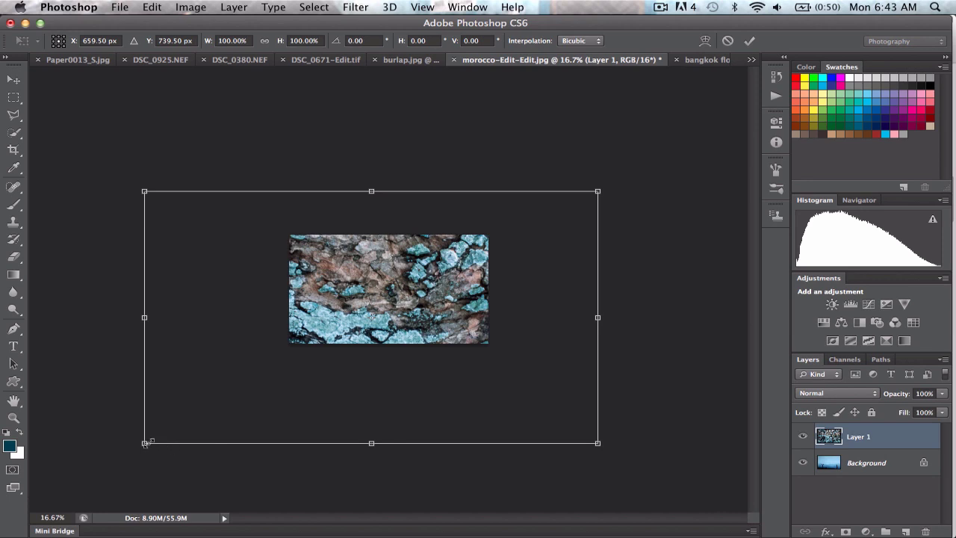
# Scale the bark layer to 47.27%, position it over the canvas, commit, and zoom to 50%.
pyautogui.moveTo(145, 443); pyautogui.dragTo(267, 375)
pyautogui.moveTo(319, 343); pyautogui.dragTo(386, 325)
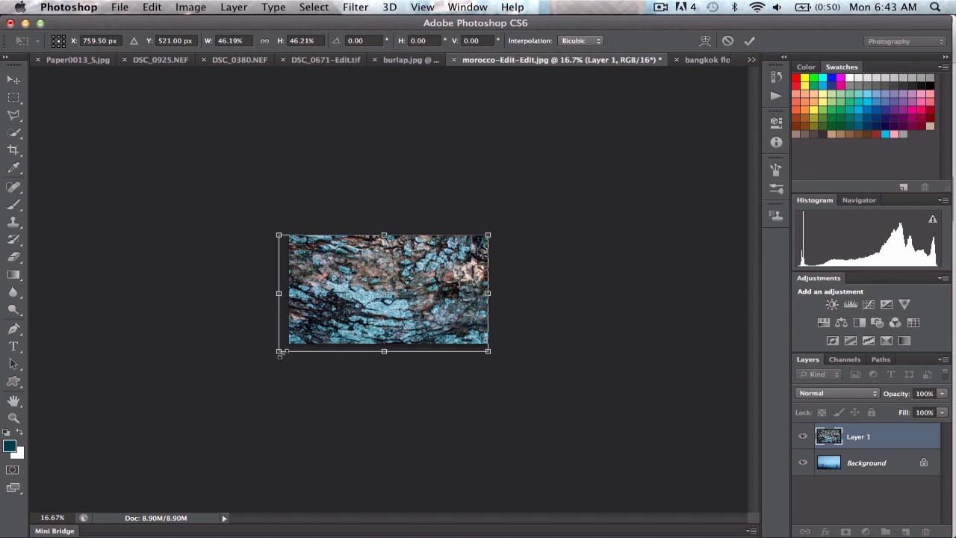
pyautogui.moveTo(280, 352)
pyautogui.mouseDown()
pyautogui.moveTo(291, 335)
pyautogui.moveTo(276, 352)
pyautogui.mouseUp()
pyautogui.moveTo(396, 318); pyautogui.dragTo(409, 318)
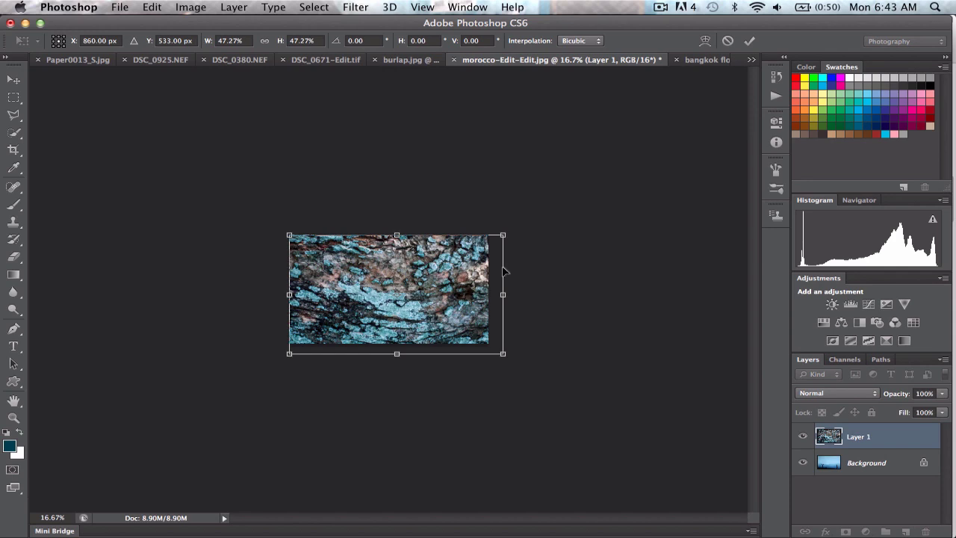
pyautogui.click(749, 41)
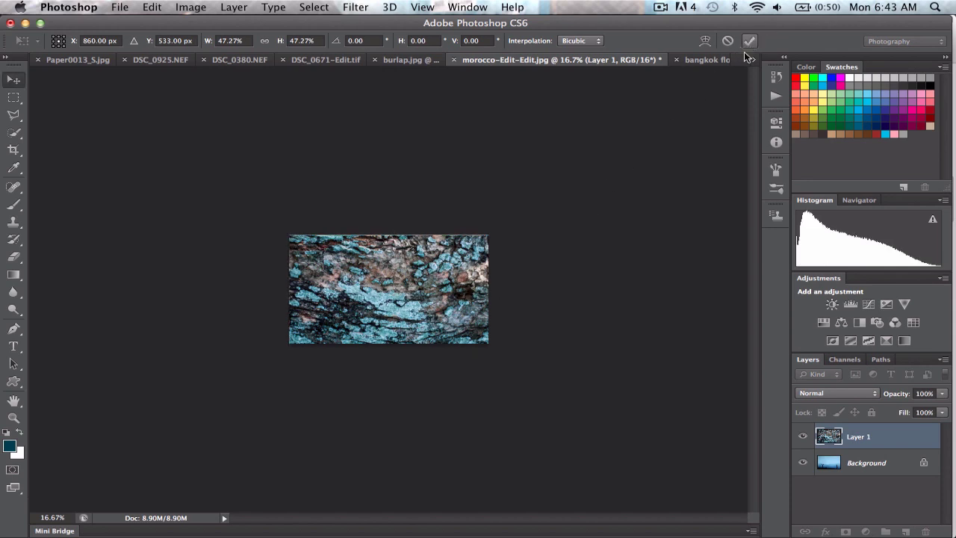
pyautogui.keyDown('super'); pyautogui.click(391, 307); pyautogui.keyUp('super')
pyautogui.keyDown('super'); pyautogui.click(391, 307); pyautogui.keyUp('super')
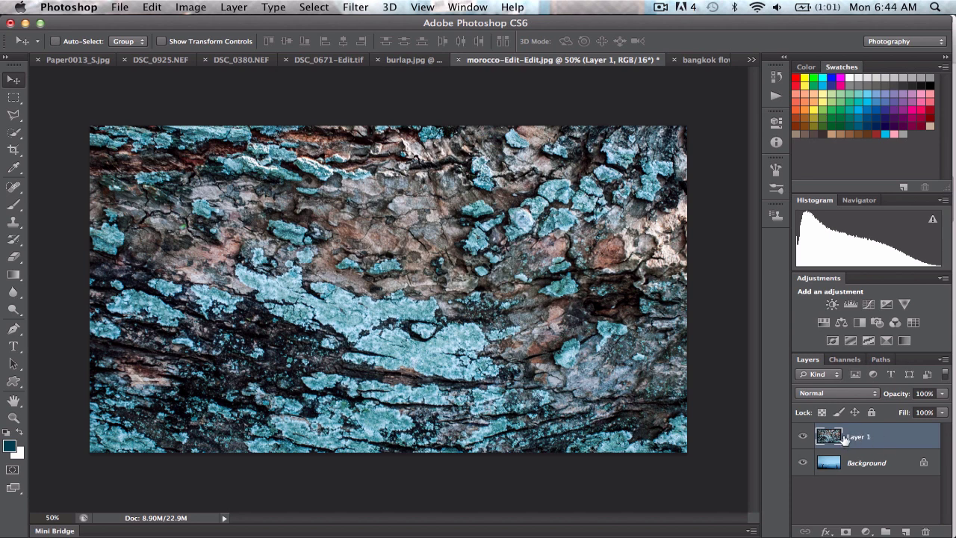
# Try Soft Light, Overlay and Multiply blend modes on the bark layer, ending on Soft Light.
pyautogui.click(869, 398)
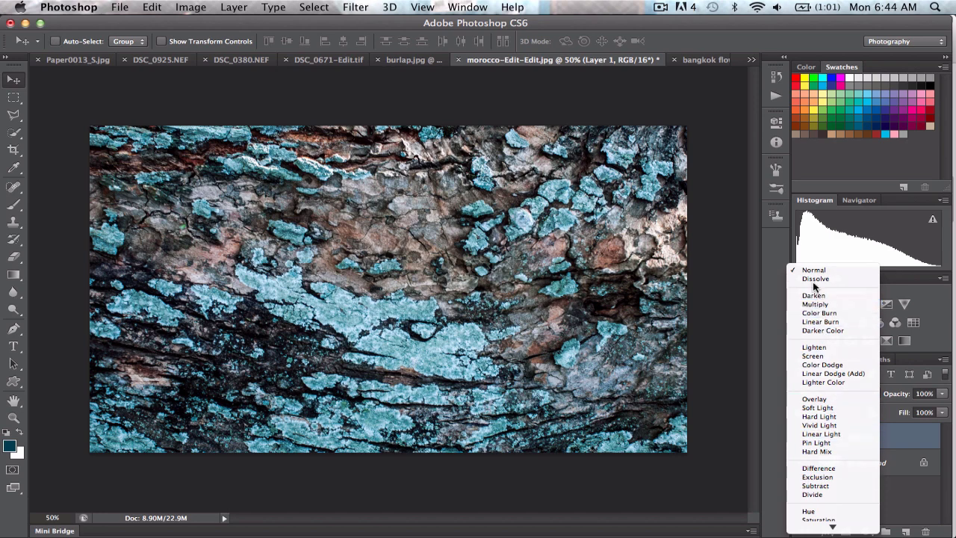
pyautogui.click(820, 408)
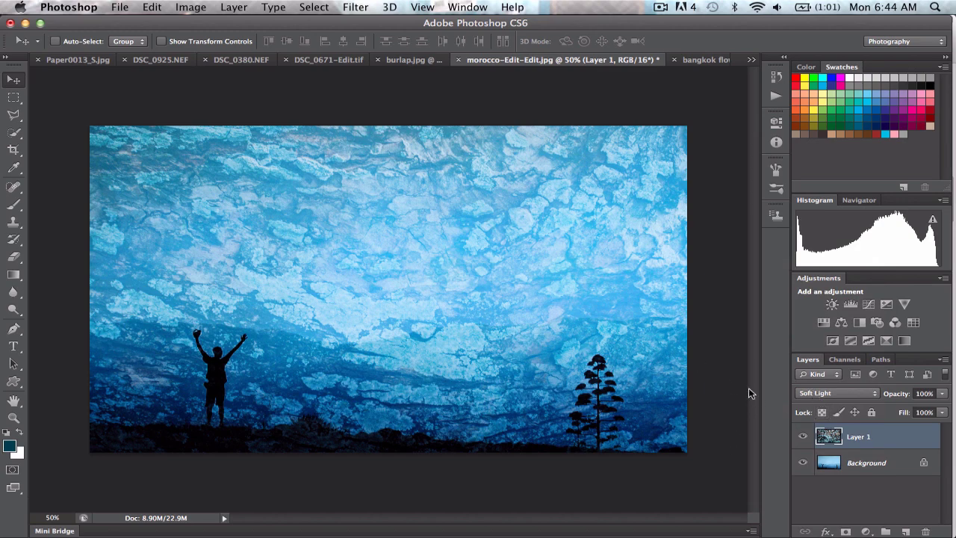
pyautogui.click(836, 393)
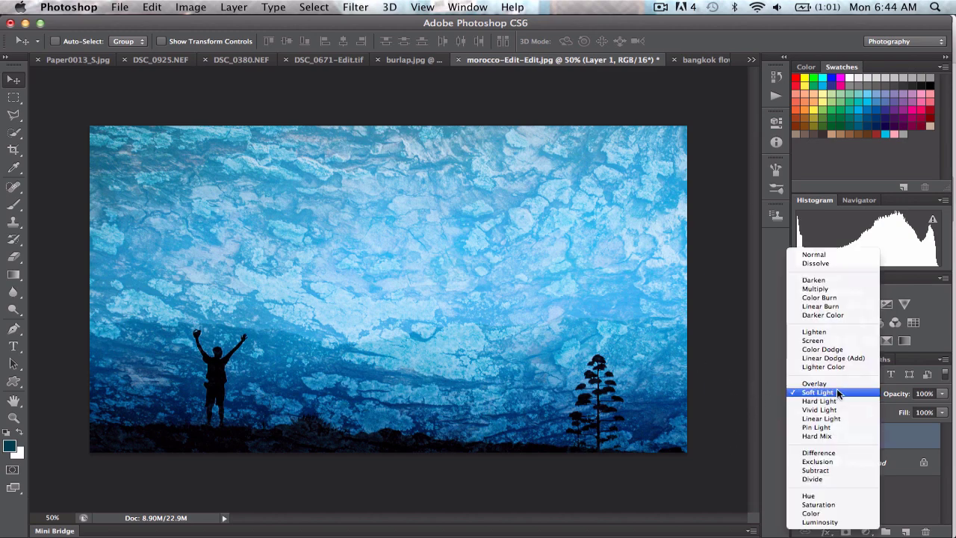
pyautogui.click(835, 383)
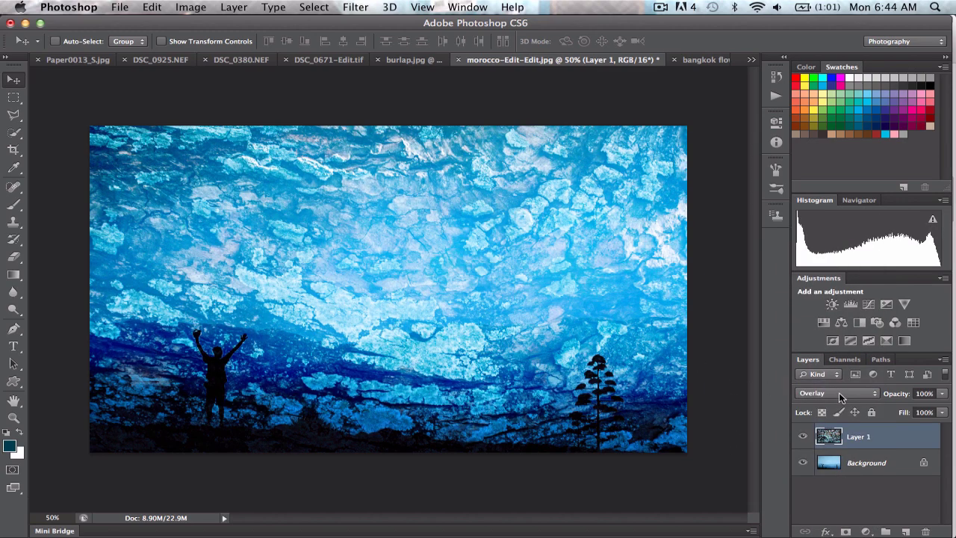
pyautogui.click(838, 393)
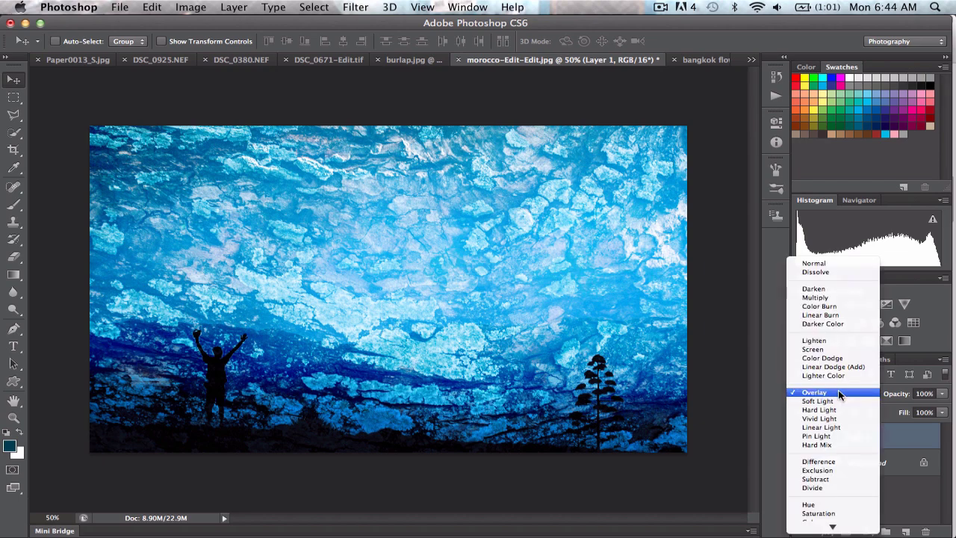
pyautogui.click(831, 298)
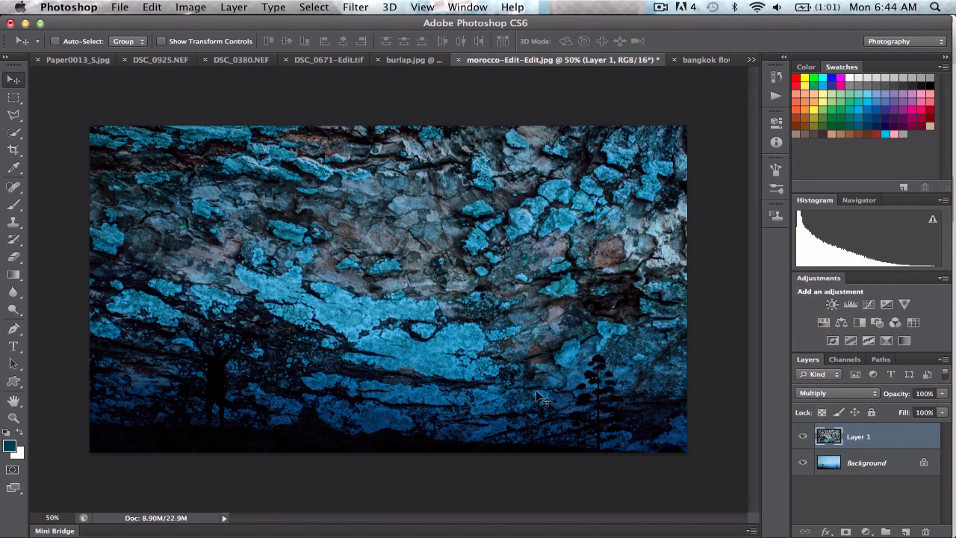
pyautogui.click(845, 391)
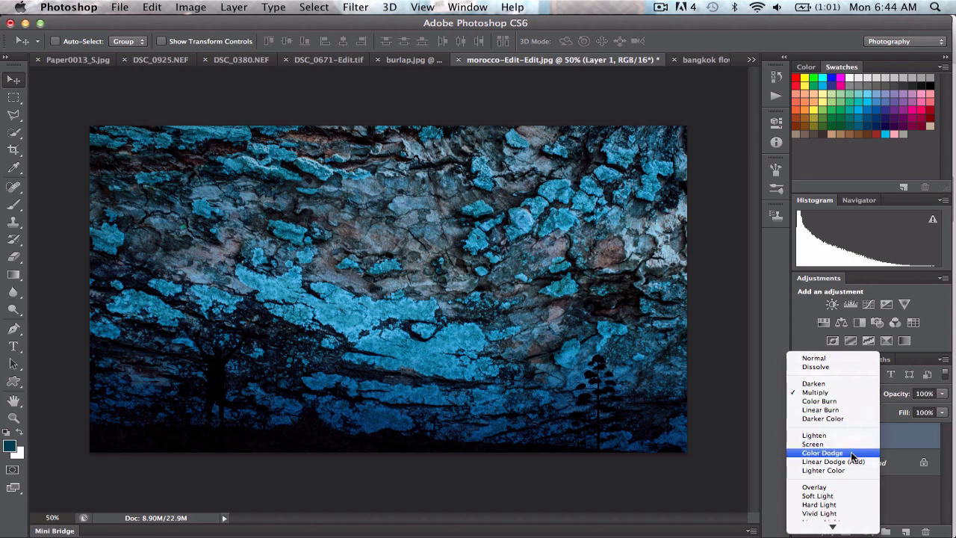
pyautogui.click(847, 487)
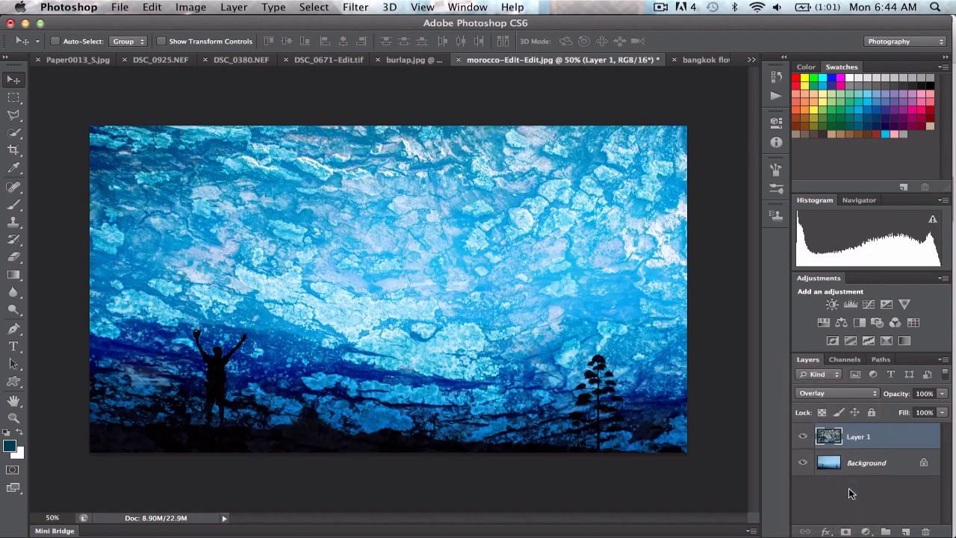
pyautogui.click(832, 397)
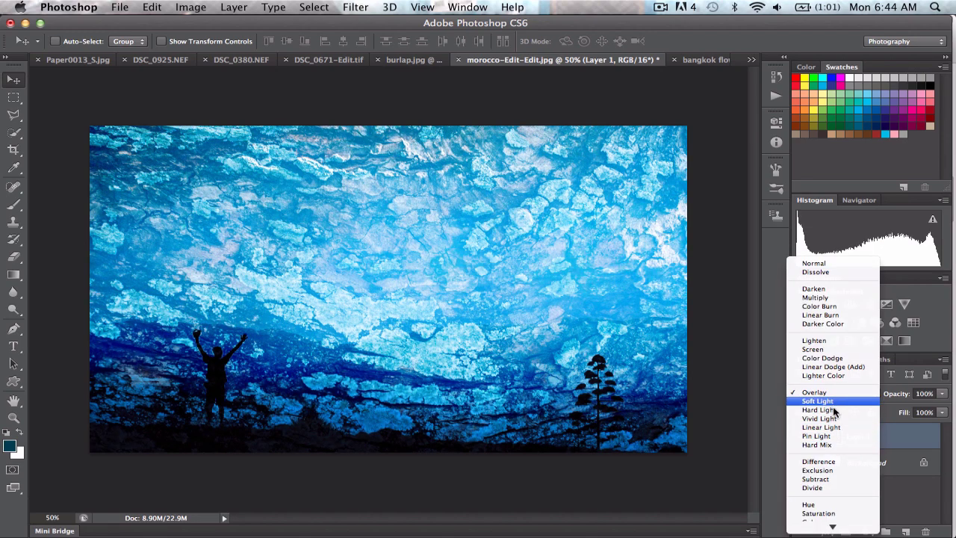
pyautogui.click(833, 402)
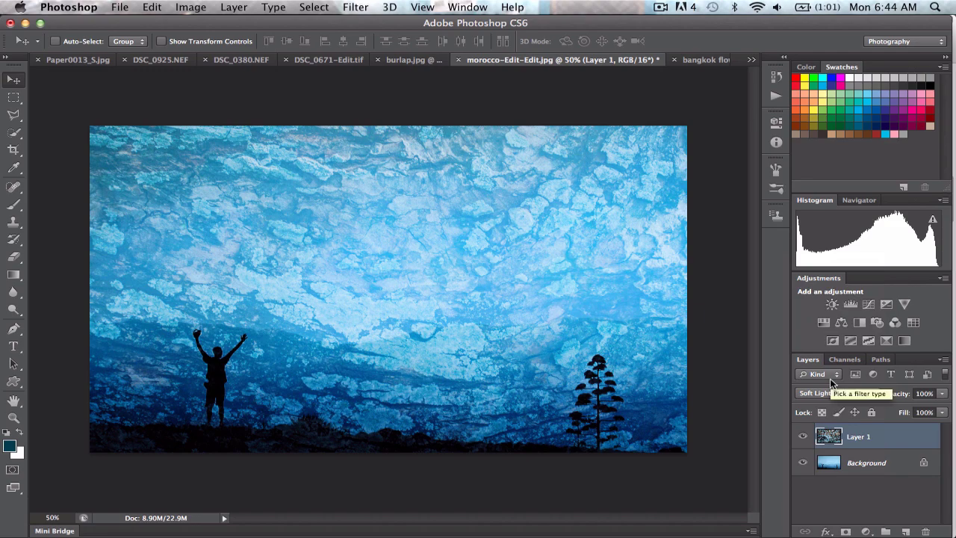
# Compare other blend modes with Shift+plus/minus, then lower the layer's opacity to 45%.
pyautogui.hotkey('shift', '+')
pyautogui.hotkey('shift', '+')
pyautogui.hotkey('shift', '+')
pyautogui.hotkey('shift', '+')
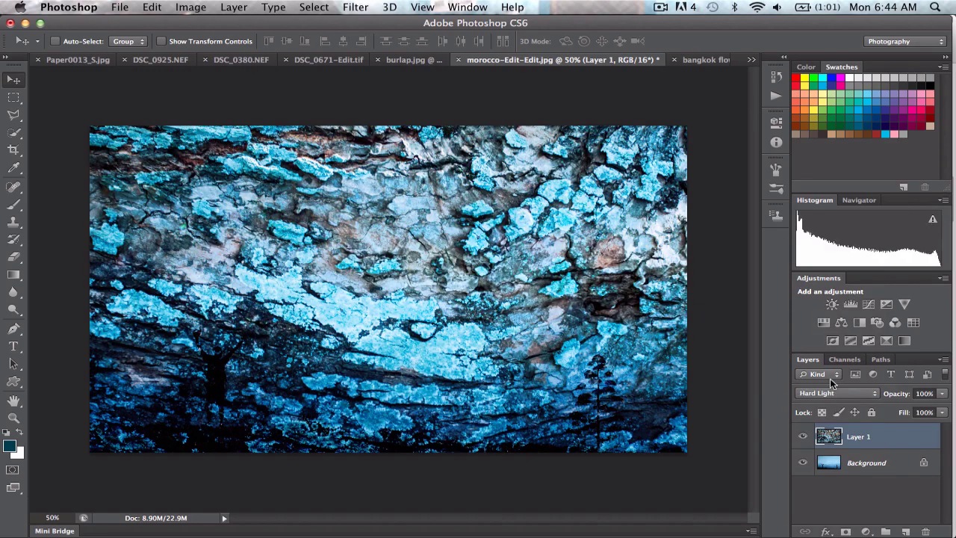
pyautogui.hotkey('shift', '+')
pyautogui.hotkey('shift', '+')
pyautogui.hotkey('shift', '+')
pyautogui.hotkey('shift', '+')
pyautogui.hotkey('shift', '+')
pyautogui.hotkey('shift', '+')
pyautogui.hotkey('shift', '+')
pyautogui.hotkey('shift', '+')
pyautogui.hotkey('shift', '+')
pyautogui.hotkey('shift', '+')
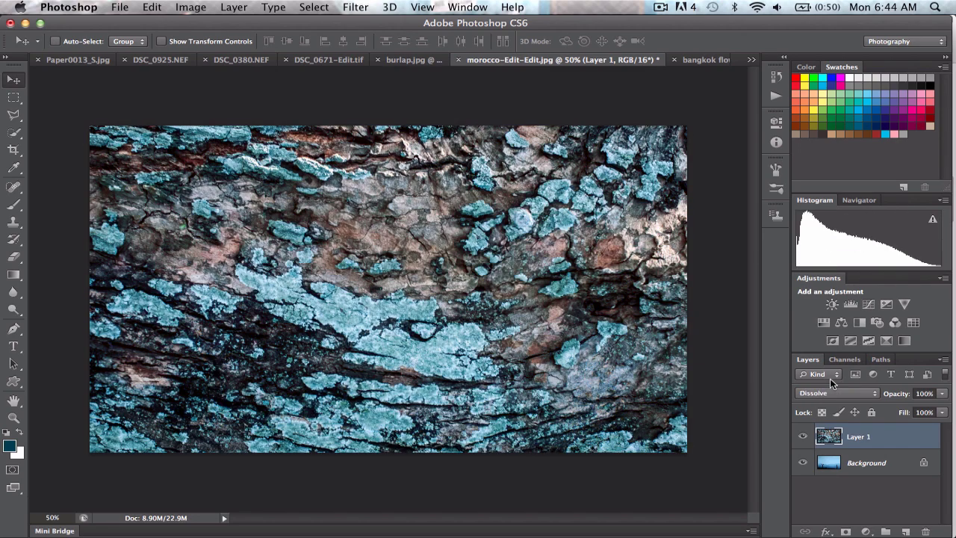
pyautogui.hotkey('alt', 'shift', 'm')
pyautogui.hotkey('shift', '+')
pyautogui.hotkey('shift', '+')
pyautogui.hotkey('shift', '+')
pyautogui.hotkey('shift', '+')
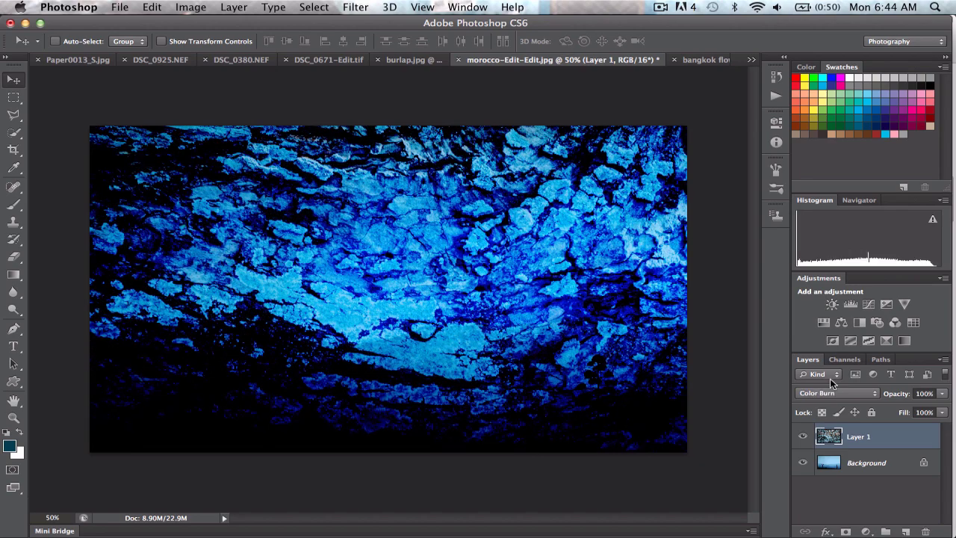
pyautogui.hotkey('shift', '+')
pyautogui.hotkey('shift', '+')
pyautogui.hotkey('shift', '-')
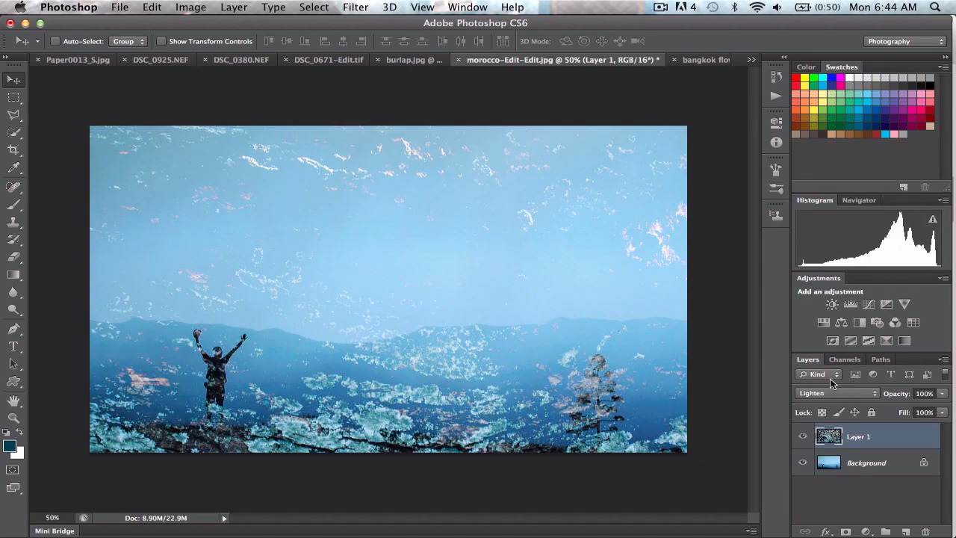
pyautogui.hotkey('shift', '-')
pyautogui.hotkey('shift', '-')
pyautogui.hotkey('shift', '+')
pyautogui.hotkey('shift', '+')
pyautogui.hotkey('shift', '+')
pyautogui.hotkey('shift', '+')
pyautogui.hotkey('shift', '+')
pyautogui.hotkey('shift', '+')
pyautogui.hotkey('shift', '+')
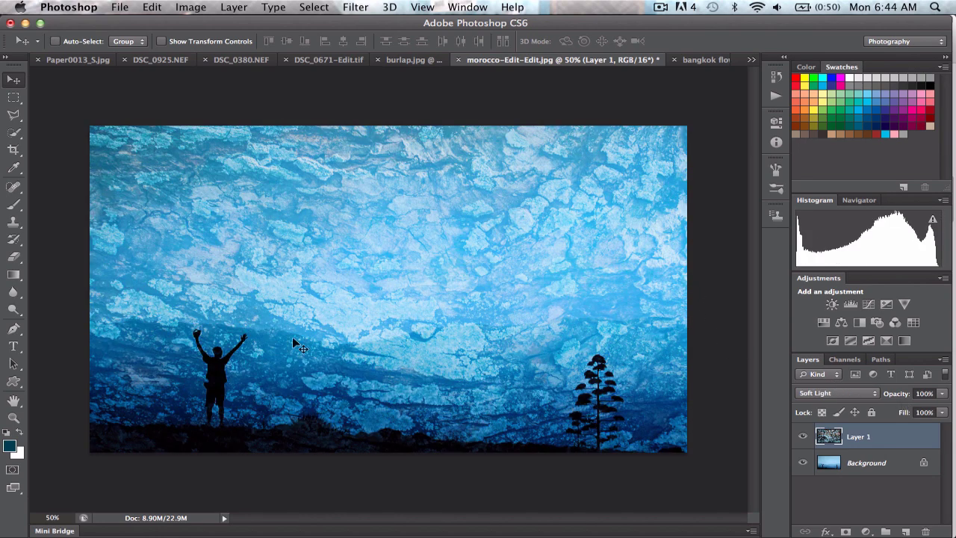
pyautogui.click(943, 393)
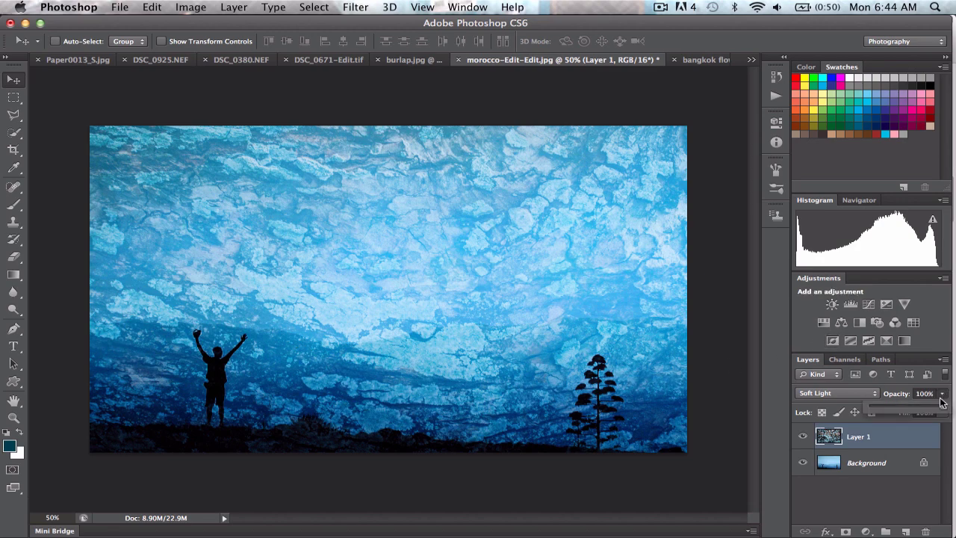
pyautogui.moveTo(943, 411); pyautogui.dragTo(905, 415)
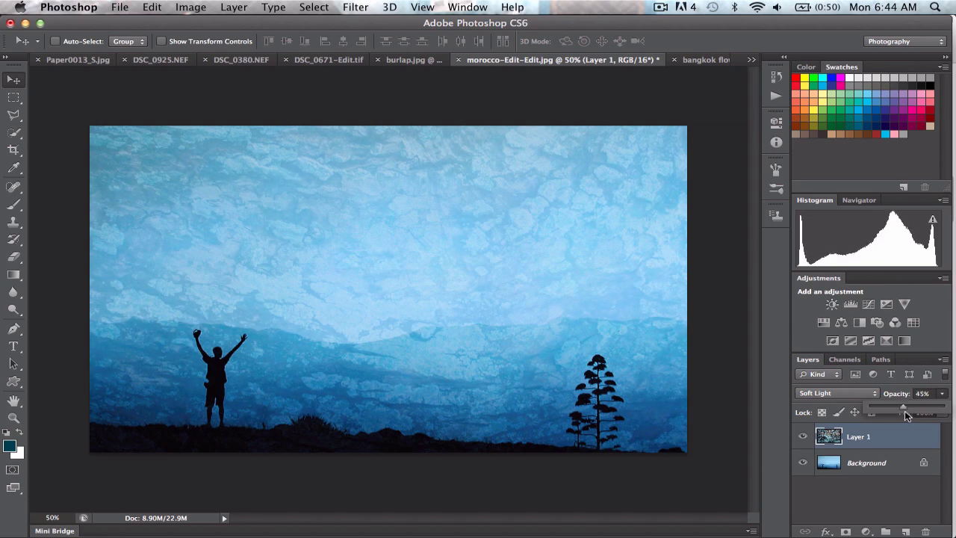
# Erase texture from the upper sky with a 600 px low-opacity Eraser.
pyautogui.click(13, 256)
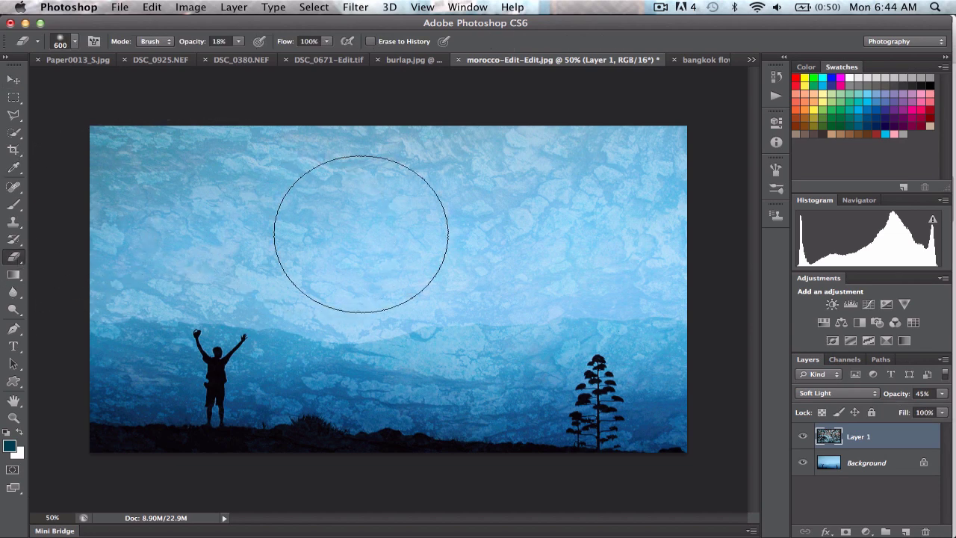
pyautogui.press(']')
pyautogui.press('[')
pyautogui.press('[')
pyautogui.press('[')
pyautogui.press('[')
pyautogui.press(']')
pyautogui.press(']')
pyautogui.press(']')
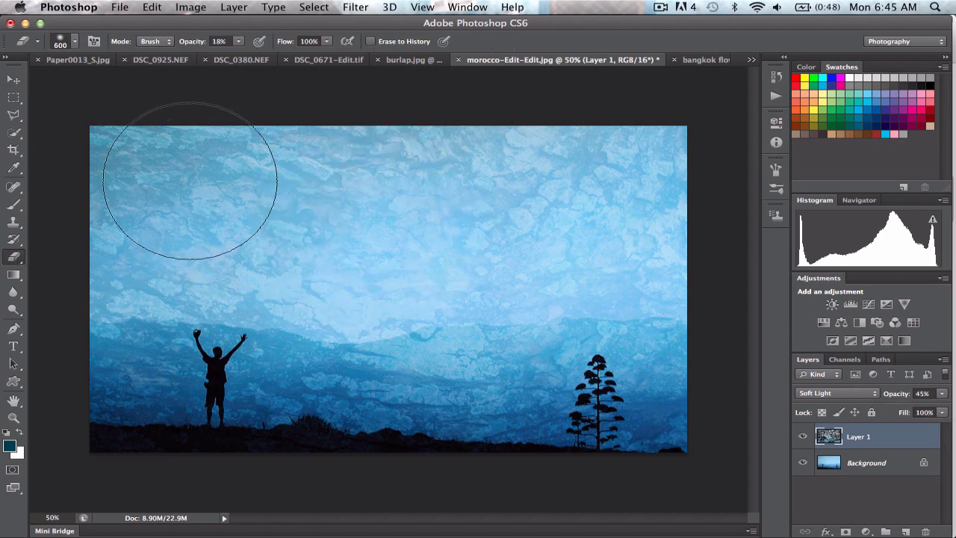
pyautogui.click(239, 42)
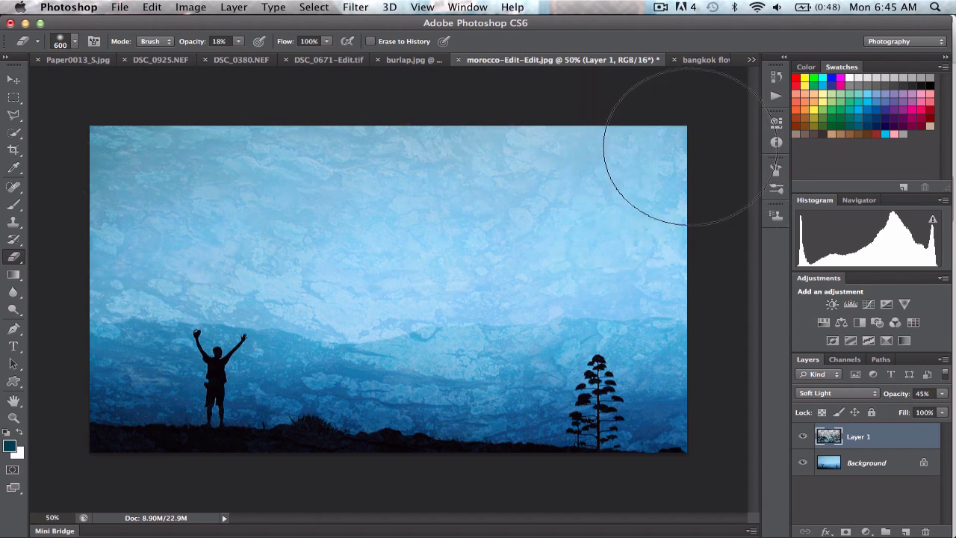
pyautogui.moveTo(678, 151)
pyautogui.mouseDown()
pyautogui.moveTo(540, 167)
pyautogui.moveTo(125, 164)
pyautogui.moveTo(431, 143)
pyautogui.moveTo(229, 145)
pyautogui.moveTo(185, 196)
pyautogui.moveTo(205, 224)
pyautogui.moveTo(366, 249)
pyautogui.moveTo(573, 219)
pyautogui.moveTo(378, 236)
pyautogui.moveTo(613, 226)
pyautogui.moveTo(575, 234)
pyautogui.moveTo(684, 237)
pyautogui.moveTo(539, 220)
pyautogui.moveTo(244, 249)
pyautogui.moveTo(121, 242)
pyautogui.moveTo(148, 214)
pyautogui.moveTo(140, 233)
pyautogui.moveTo(136, 185)
pyautogui.moveTo(648, 145)
pyautogui.moveTo(604, 227)
pyautogui.moveTo(145, 236)
pyautogui.moveTo(394, 158)
pyautogui.moveTo(699, 162)
pyautogui.moveTo(677, 181)
pyautogui.moveTo(260, 157)
pyautogui.mouseUp()
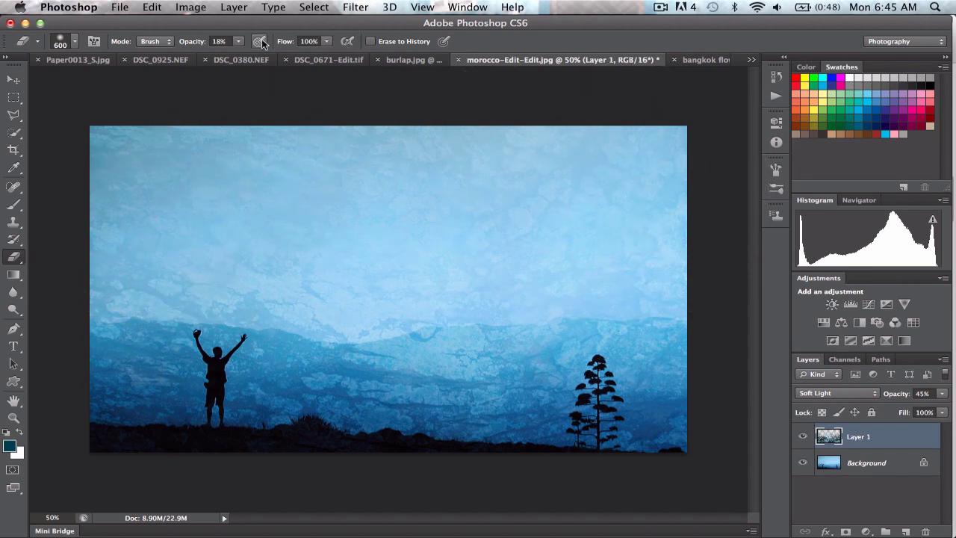
pyautogui.click(239, 41)
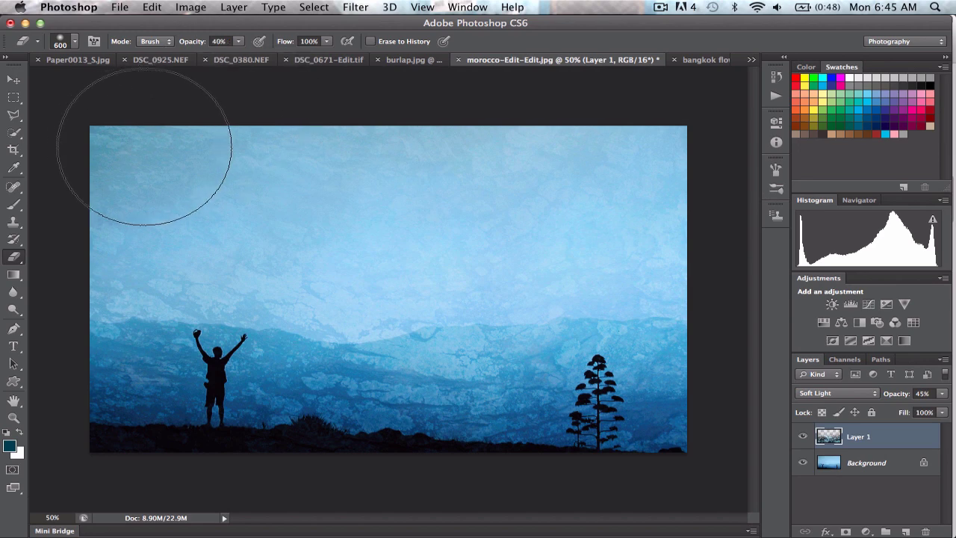
pyautogui.moveTo(171, 145)
pyautogui.mouseDown()
pyautogui.moveTo(619, 122)
pyautogui.moveTo(489, 139)
pyautogui.moveTo(708, 145)
pyautogui.moveTo(364, 162)
pyautogui.moveTo(198, 149)
pyautogui.moveTo(574, 168)
pyautogui.moveTo(242, 226)
pyautogui.moveTo(557, 202)
pyautogui.moveTo(333, 228)
pyautogui.moveTo(612, 207)
pyautogui.moveTo(522, 229)
pyautogui.moveTo(634, 231)
pyautogui.moveTo(368, 250)
pyautogui.moveTo(395, 248)
pyautogui.moveTo(155, 242)
pyautogui.moveTo(136, 175)
pyautogui.moveTo(123, 171)
pyautogui.moveTo(376, 227)
pyautogui.moveTo(383, 256)
pyautogui.moveTo(364, 258)
pyautogui.moveTo(366, 266)
pyautogui.moveTo(426, 242)
pyautogui.moveTo(416, 257)
pyautogui.moveTo(622, 230)
pyautogui.moveTo(656, 241)
pyautogui.moveTo(121, 238)
pyautogui.moveTo(218, 223)
pyautogui.moveTo(250, 230)
pyautogui.moveTo(227, 235)
pyautogui.mouseUp()
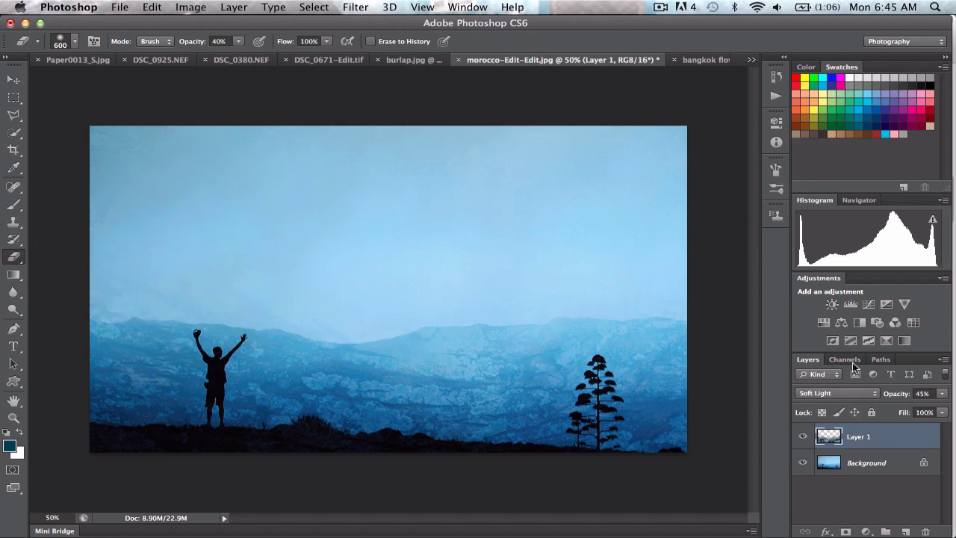
# Step back through the History panel to an earlier Eraser state.
pyautogui.click(776, 76)
pyautogui.click(700, 211)
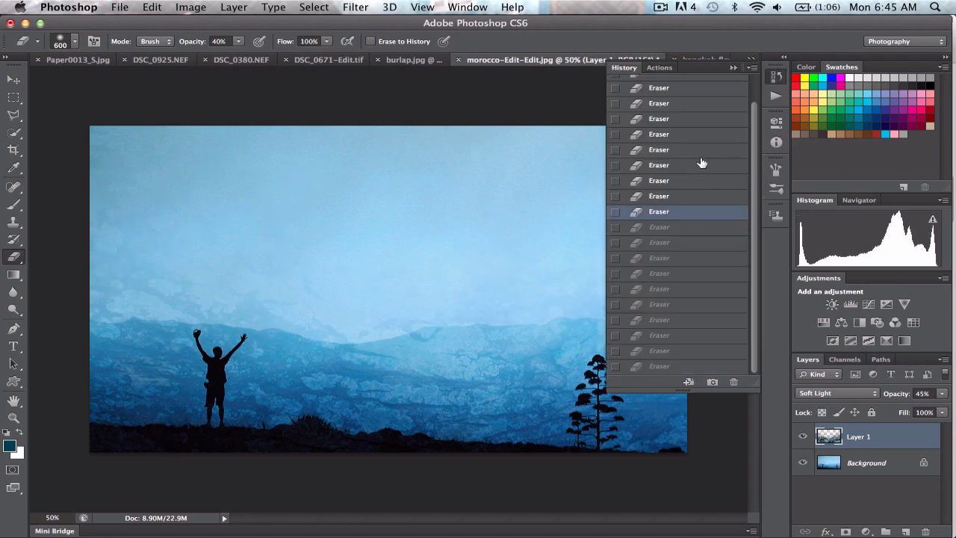
pyautogui.click(699, 151)
pyautogui.click(698, 119)
pyautogui.click(742, 68)
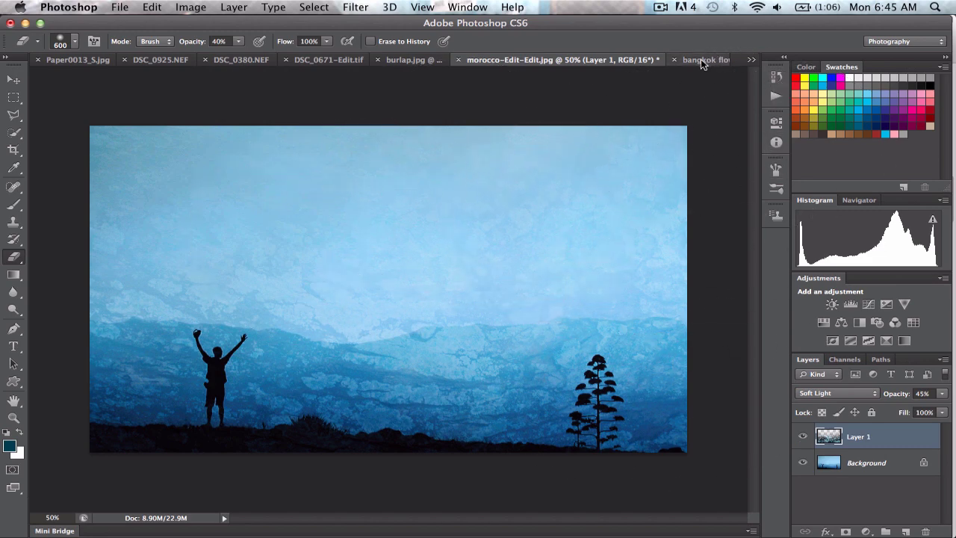
# Try dragging the burlap image toward the flower document, declining the bit-depth warning.
pyautogui.click(411, 64)
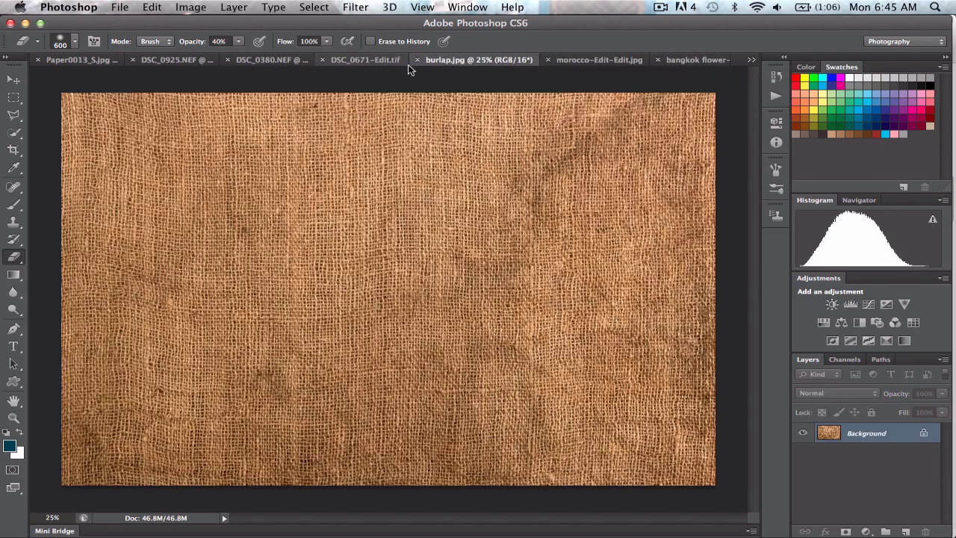
pyautogui.click(14, 79)
pyautogui.moveTo(535, 194)
pyautogui.mouseDown()
pyautogui.moveTo(696, 60)
pyautogui.moveTo(562, 165)
pyautogui.moveTo(537, 174)
pyautogui.moveTo(542, 179)
pyautogui.mouseUp()
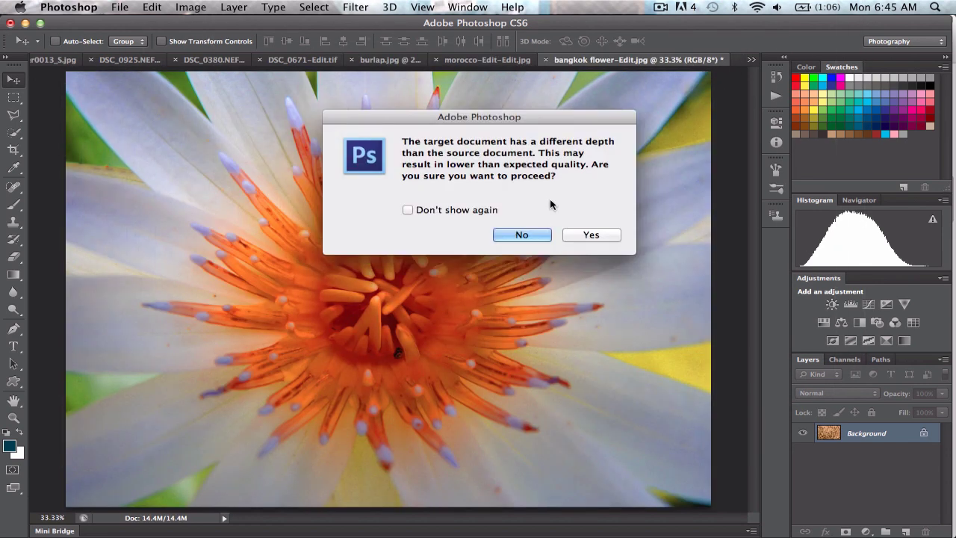
pyautogui.click(539, 237)
# Unlock the flower's Background layer, zoom to 25%, and drag the burlap in as Layer 1.
pyautogui.moveTo(923, 437); pyautogui.dragTo(922, 524)
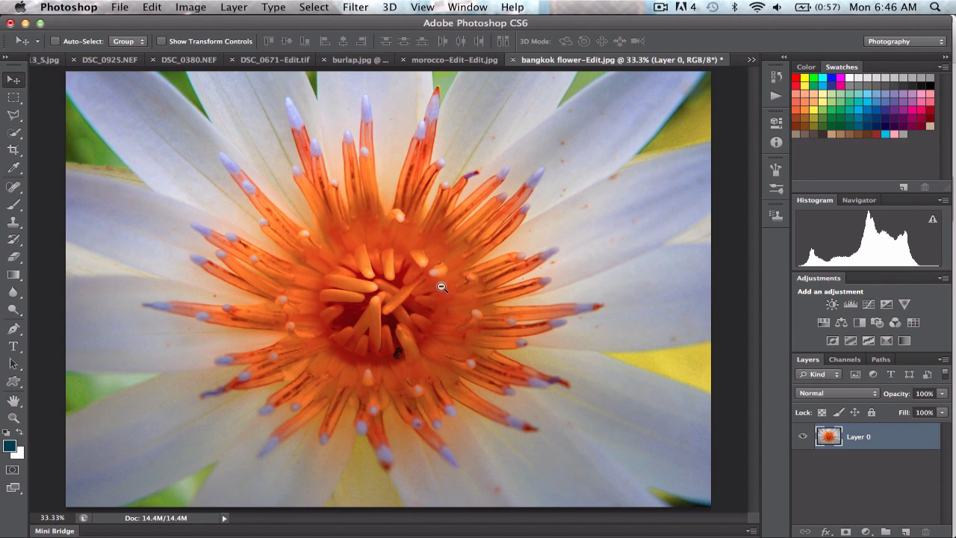
pyautogui.press('super+minus')
pyautogui.click(358, 60)
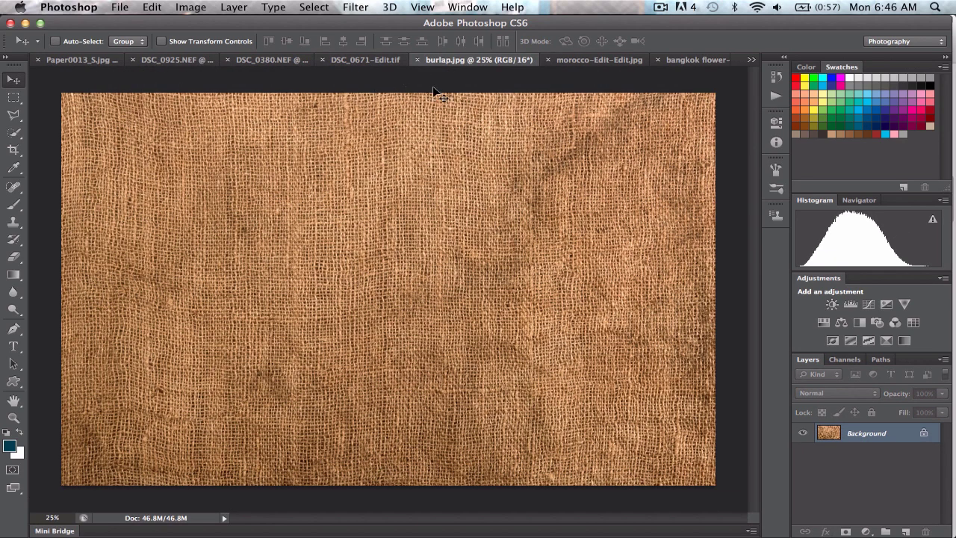
pyautogui.moveTo(462, 216)
pyautogui.mouseDown()
pyautogui.moveTo(576, 112)
pyautogui.moveTo(668, 61)
pyautogui.moveTo(457, 215)
pyautogui.mouseUp()
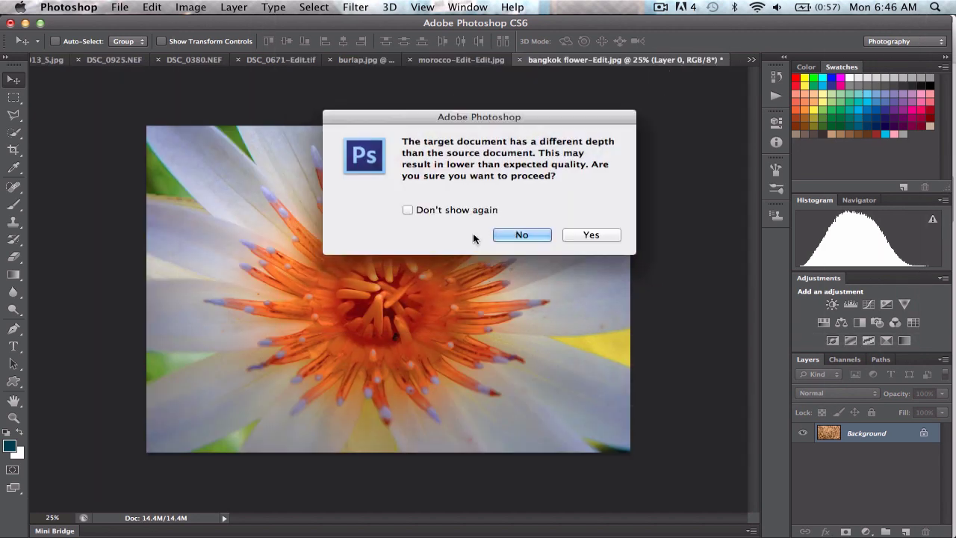
pyautogui.click(407, 210)
pyautogui.click(608, 236)
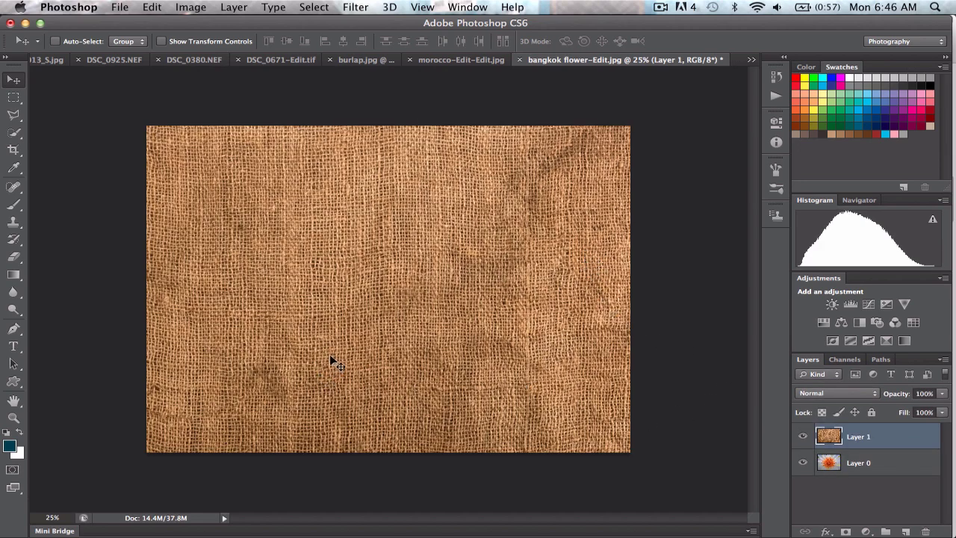
# Scale the burlap layer to about 94.98% by 98.46% to cover the flower photo, and commit.
pyautogui.press('super+t')
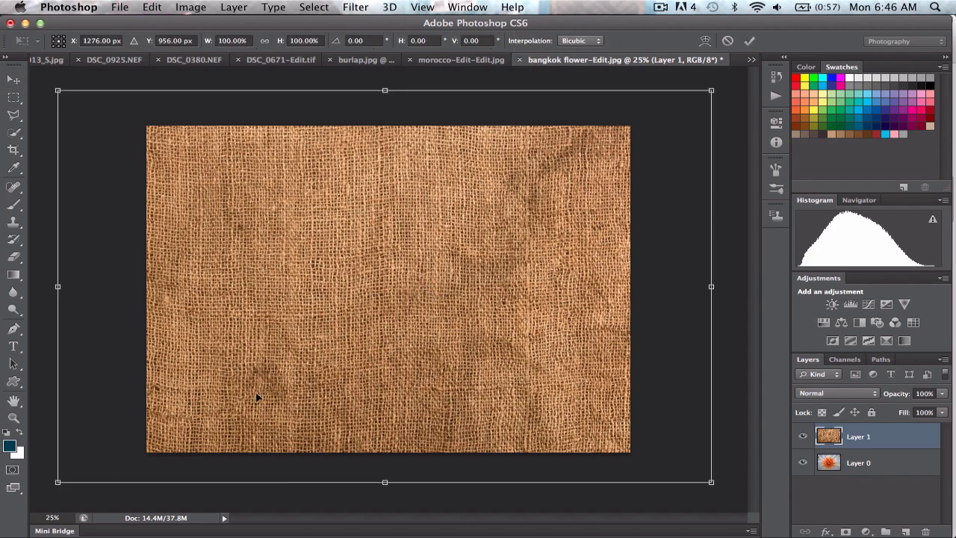
pyautogui.moveTo(63, 486); pyautogui.dragTo(138, 451)
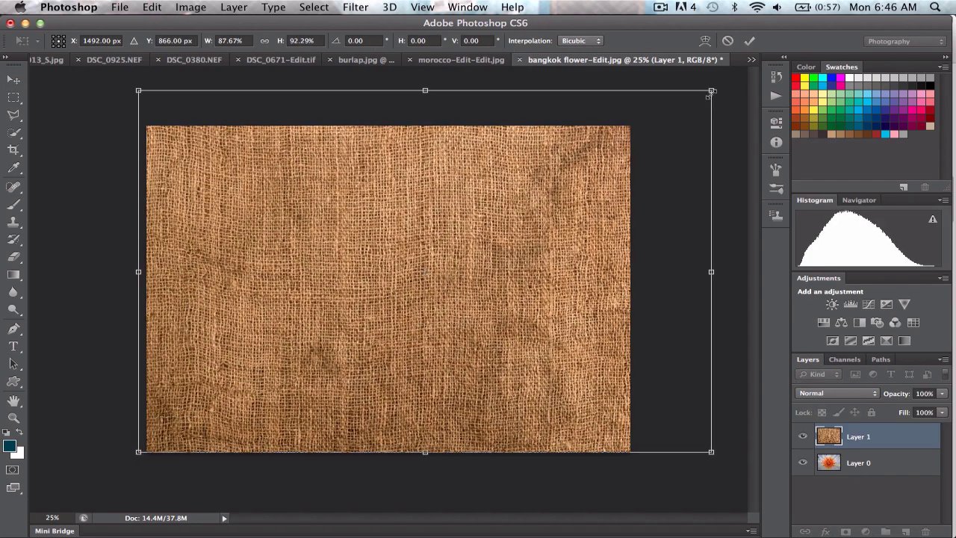
pyautogui.moveTo(713, 91)
pyautogui.mouseDown()
pyautogui.moveTo(673, 112)
pyautogui.moveTo(748, 95)
pyautogui.moveTo(728, 92)
pyautogui.mouseUp()
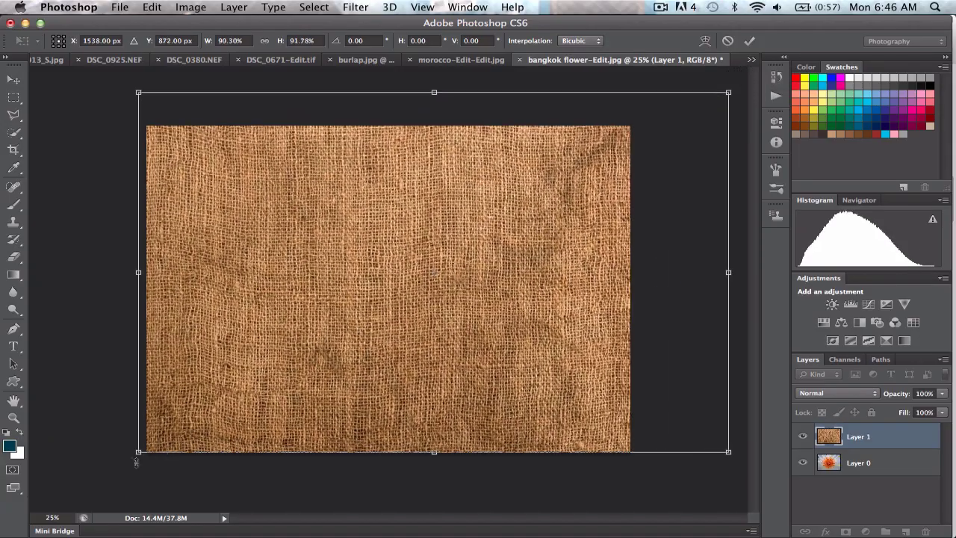
pyautogui.moveTo(138, 451); pyautogui.dragTo(108, 477)
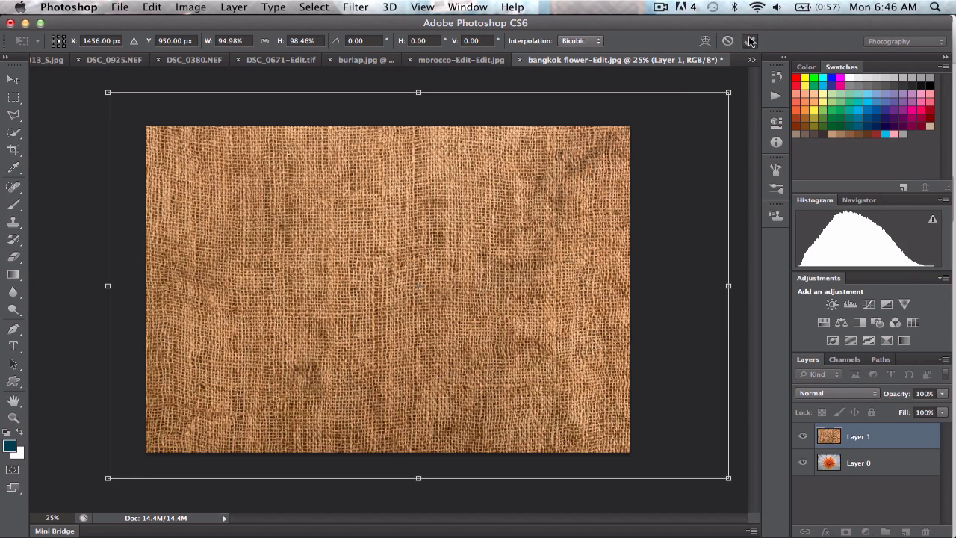
pyautogui.click(751, 41)
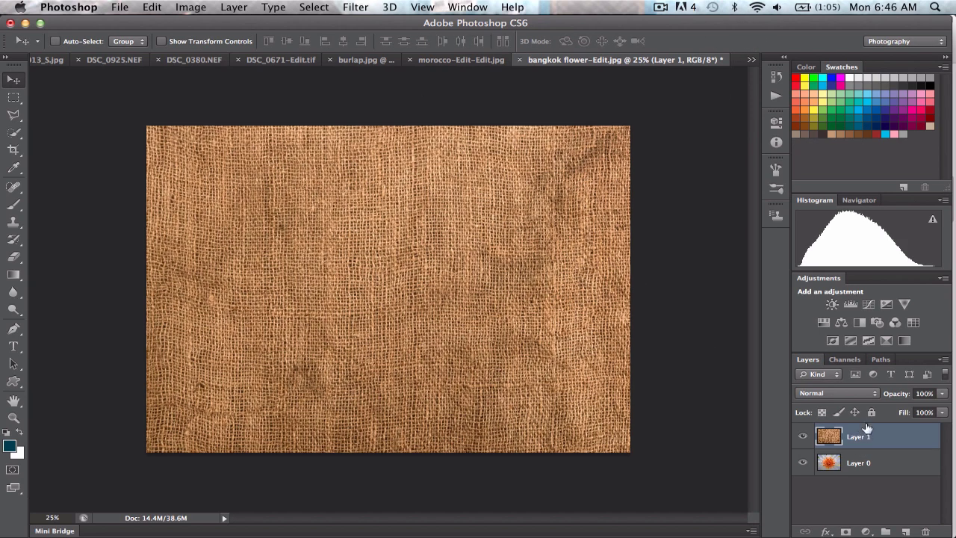
# Desaturate the burlap layer fully with Hue/Saturation set to -100.
pyautogui.press('super+u')
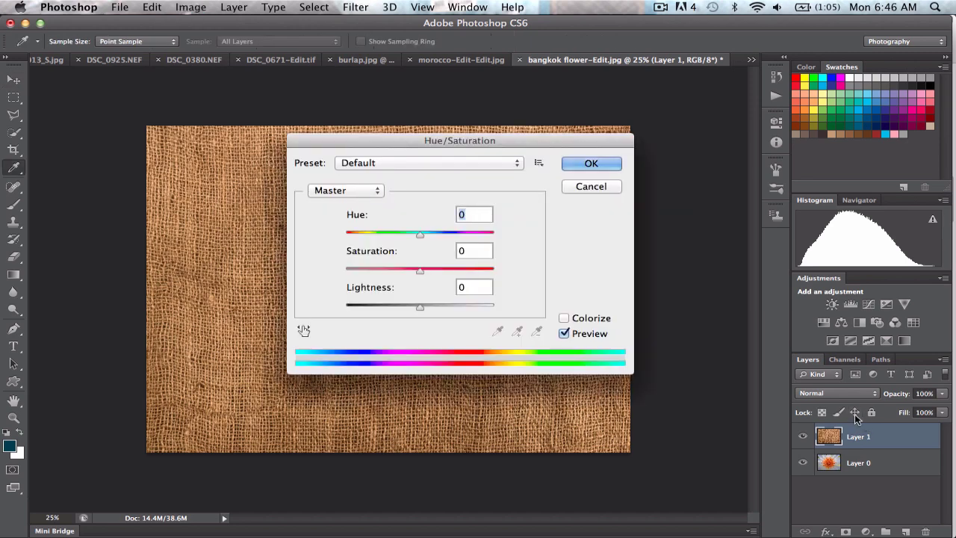
pyautogui.moveTo(418, 271); pyautogui.dragTo(344, 274)
pyautogui.click(589, 164)
# Set the burlap layer's blend mode to Soft Light.
pyautogui.press('v')
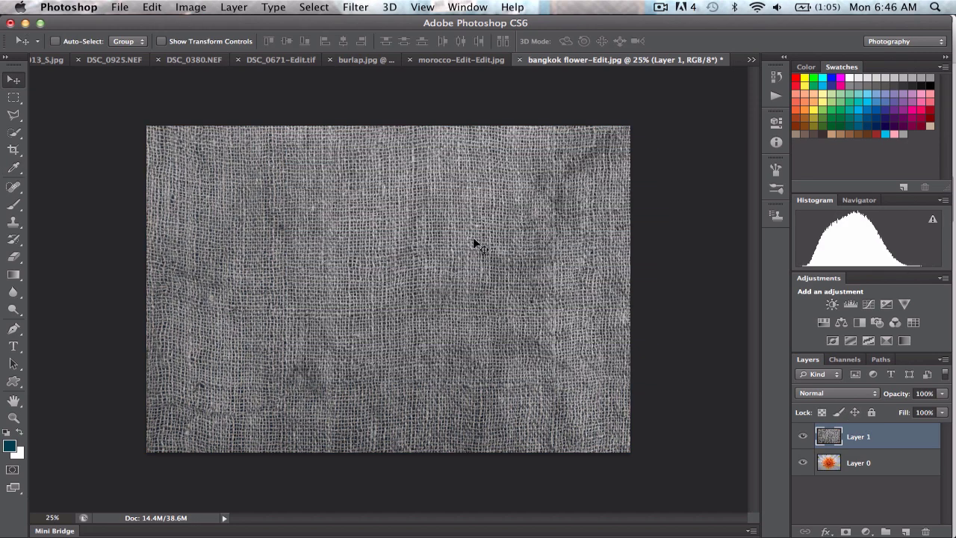
pyautogui.click(833, 392)
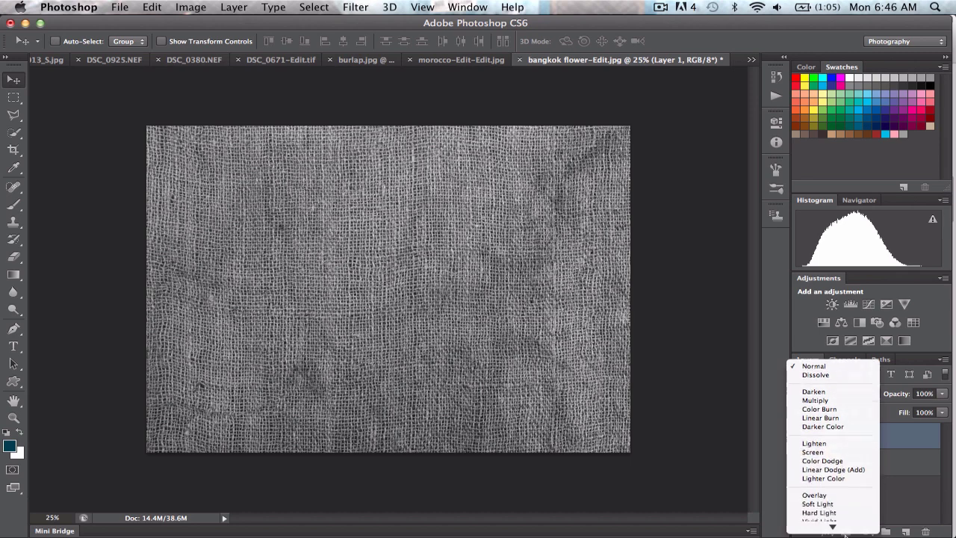
pyautogui.click(838, 469)
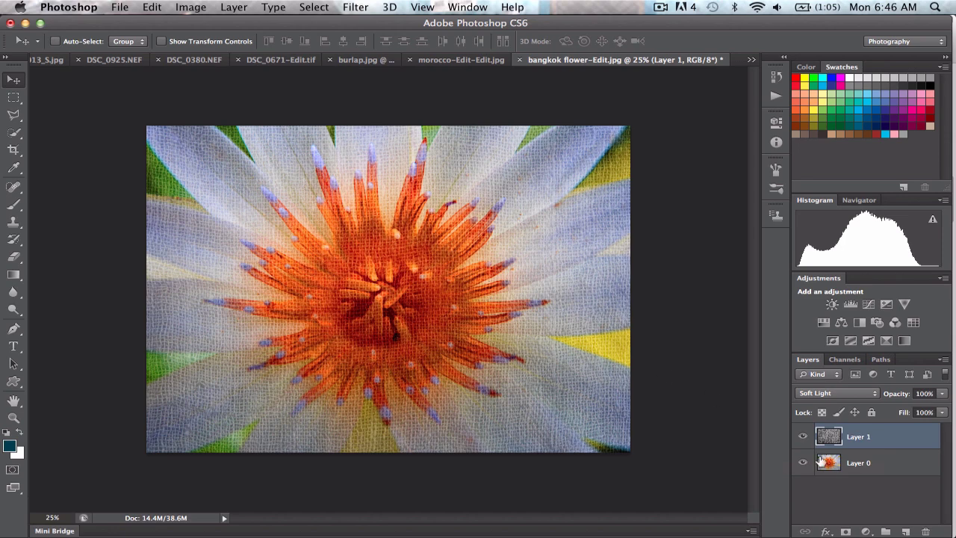
# Revert History to before the blend mode change and duplicate the grey burlap layer.
pyautogui.click(776, 76)
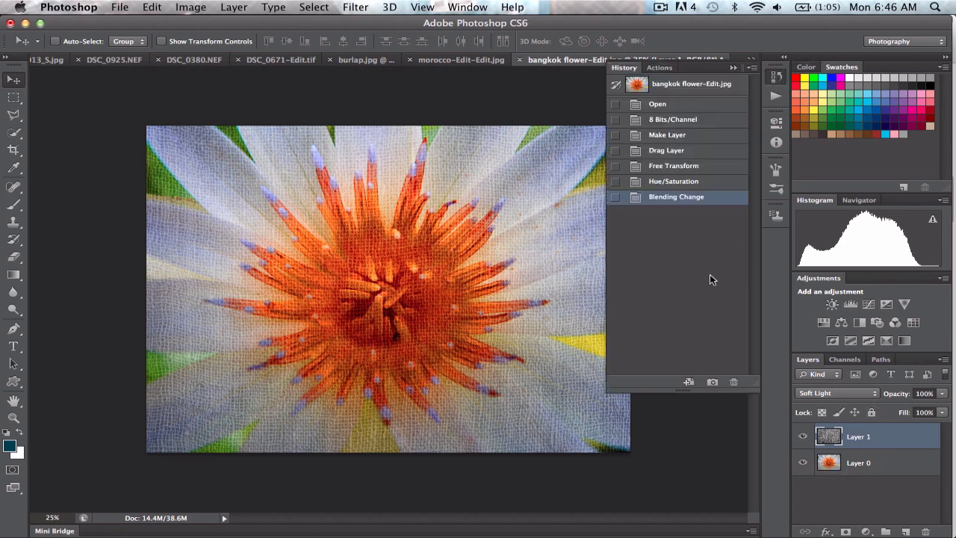
pyautogui.click(692, 185)
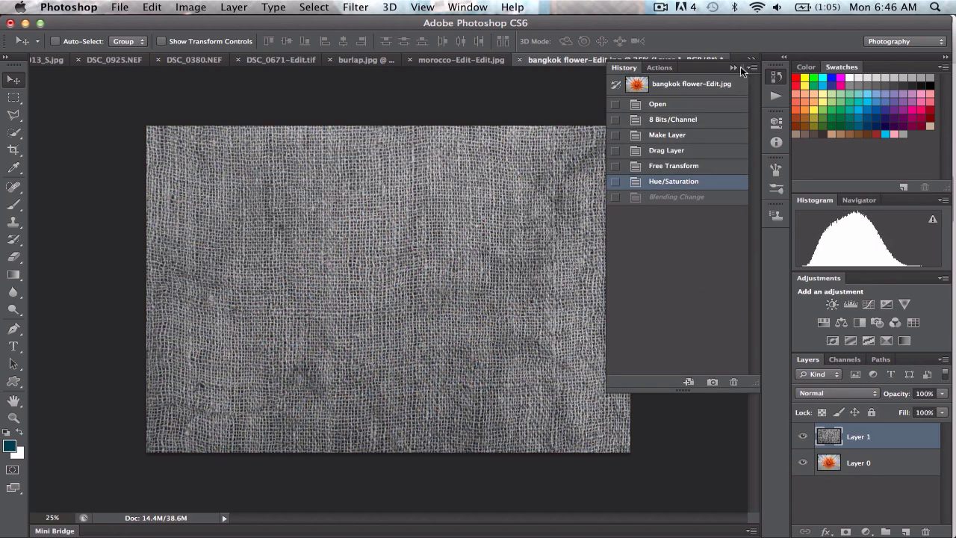
pyautogui.click(738, 67)
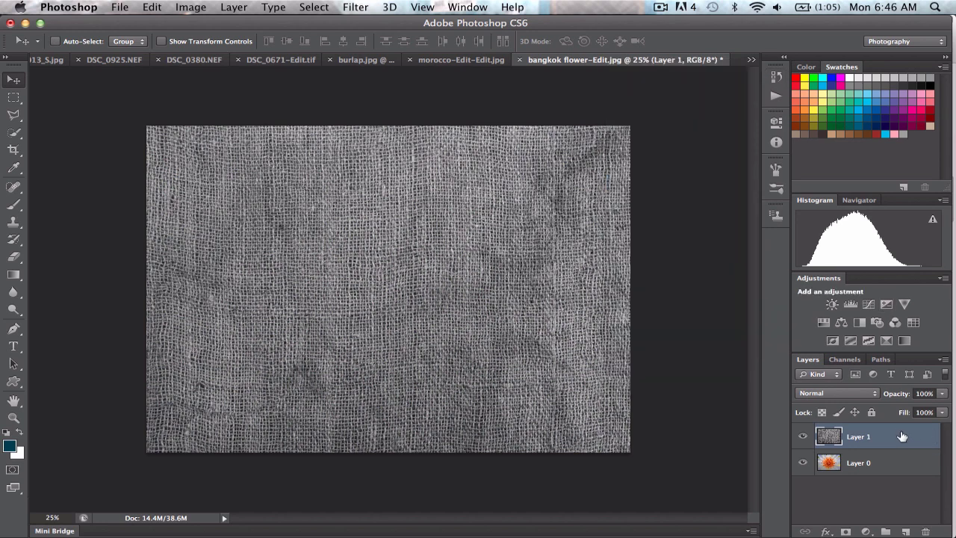
pyautogui.moveTo(901, 436); pyautogui.dragTo(906, 531)
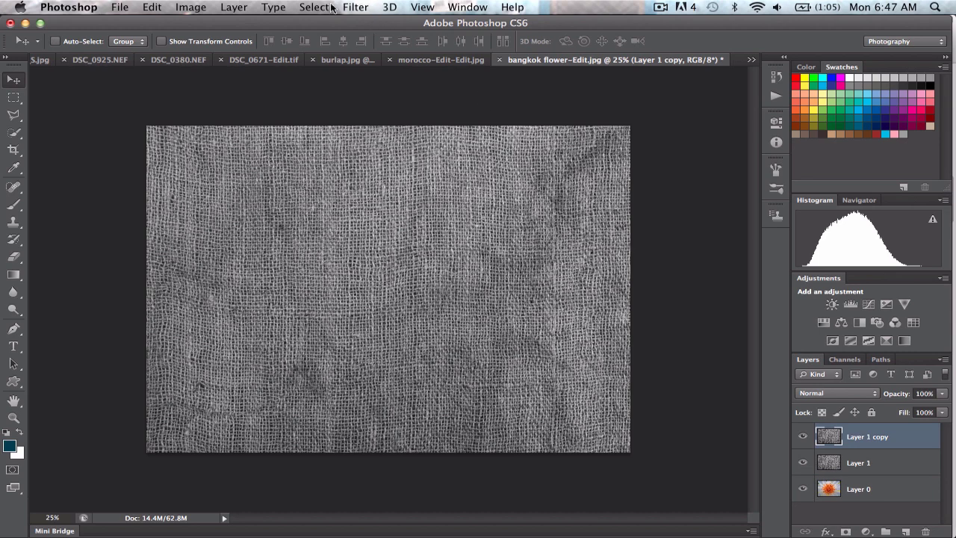
# Apply a Motion Blur at -45° angle and 90 pixels distance to Layer 1 copy.
pyautogui.click(356, 7)
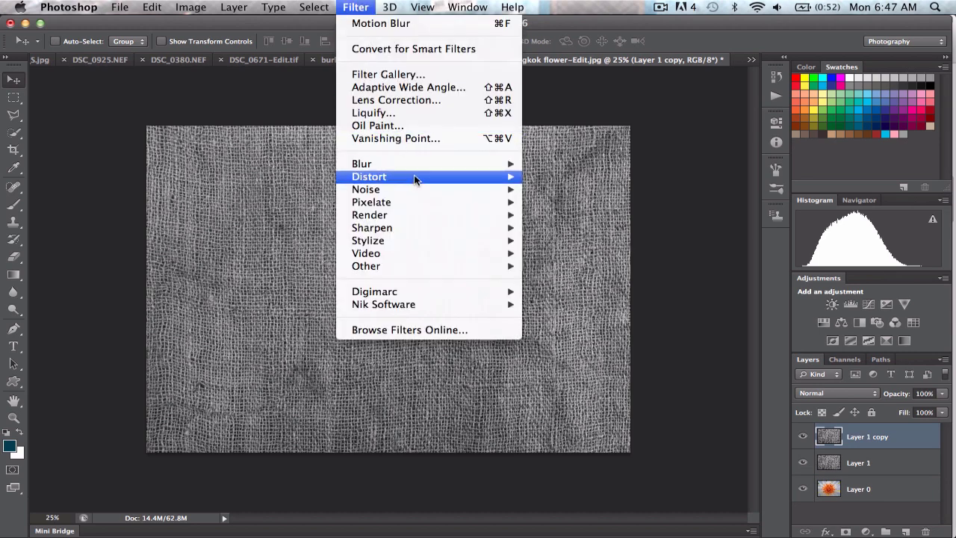
pyautogui.moveTo(423, 163)
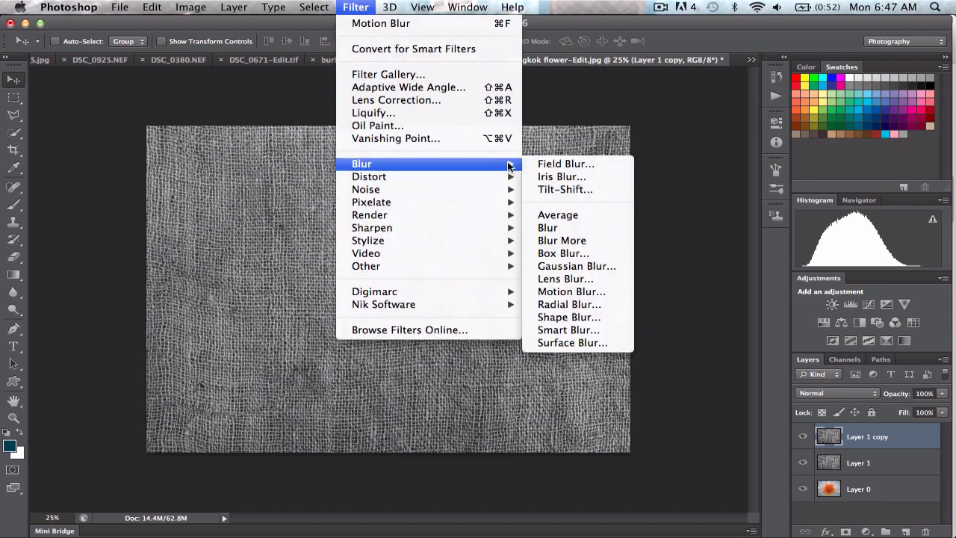
pyautogui.click(574, 293)
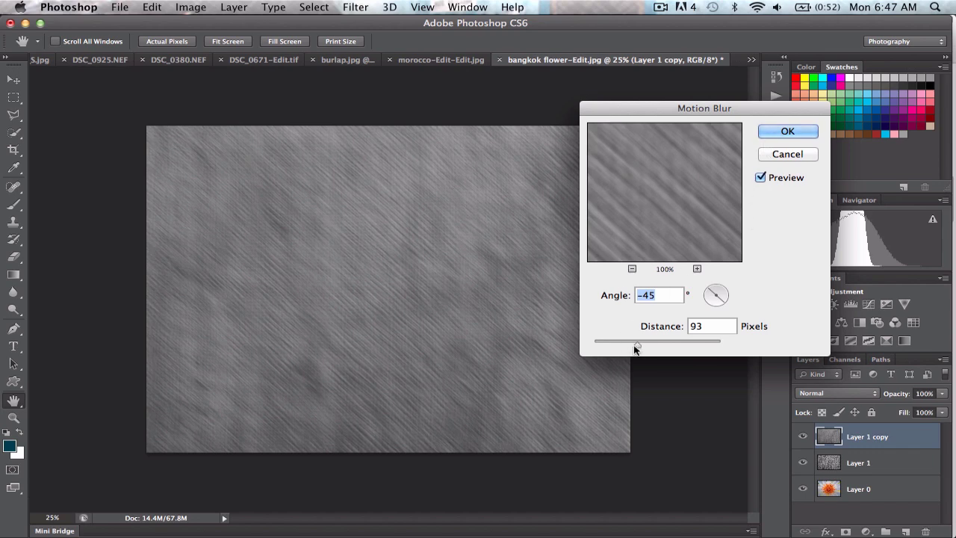
pyautogui.moveTo(636, 345); pyautogui.dragTo(635, 348)
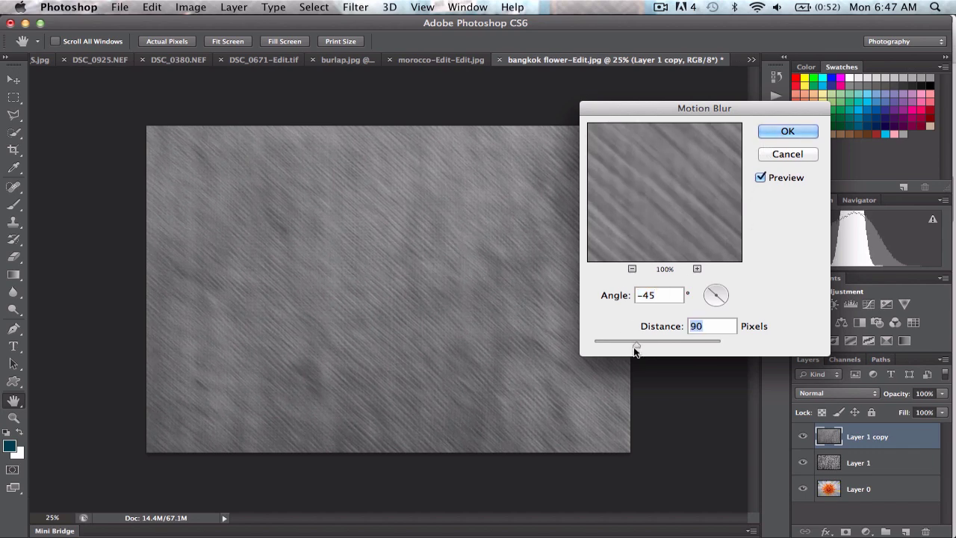
pyautogui.click(781, 132)
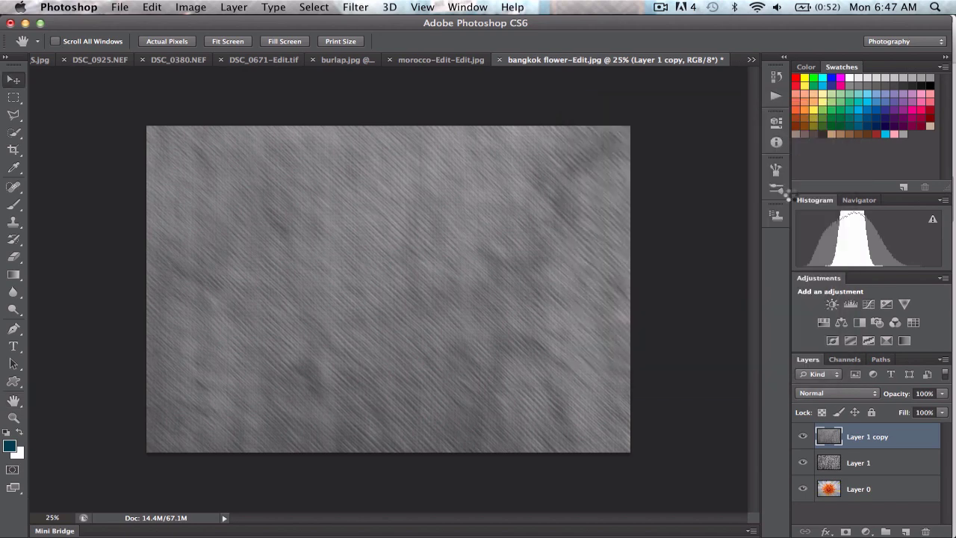
# Hide Layer 1 copy and give Layer 1 a 45°, 90-pixel Motion Blur.
pyautogui.click(802, 436)
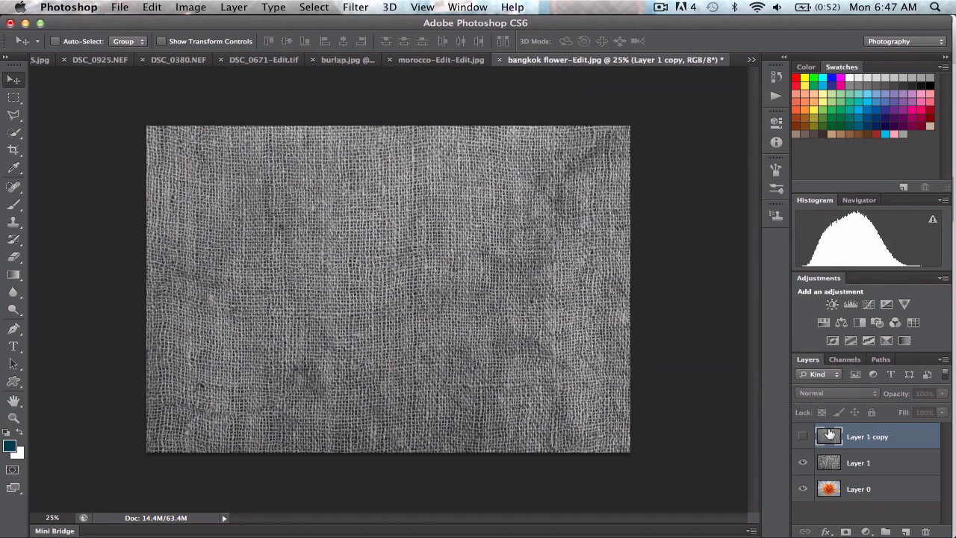
pyautogui.click(866, 462)
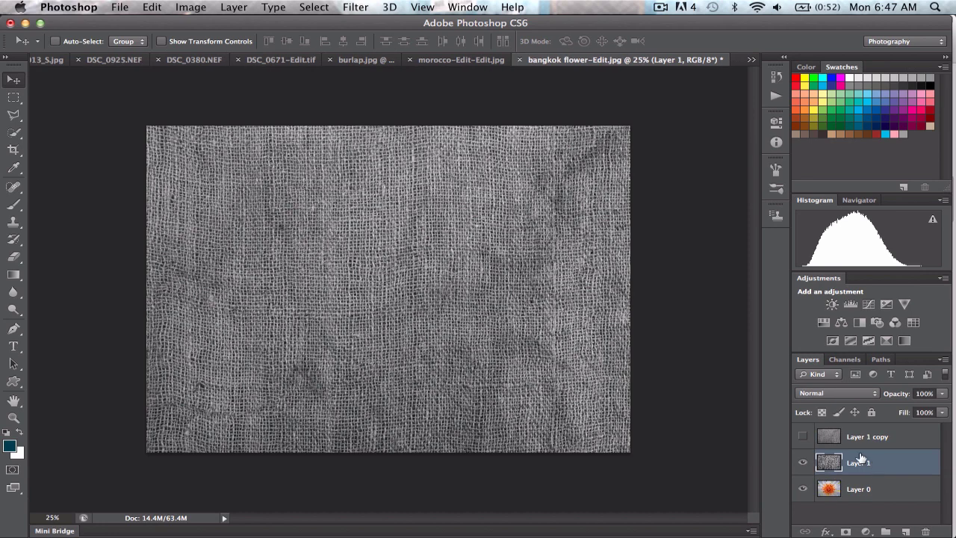
pyautogui.click(316, 6)
pyautogui.moveTo(348, 6)
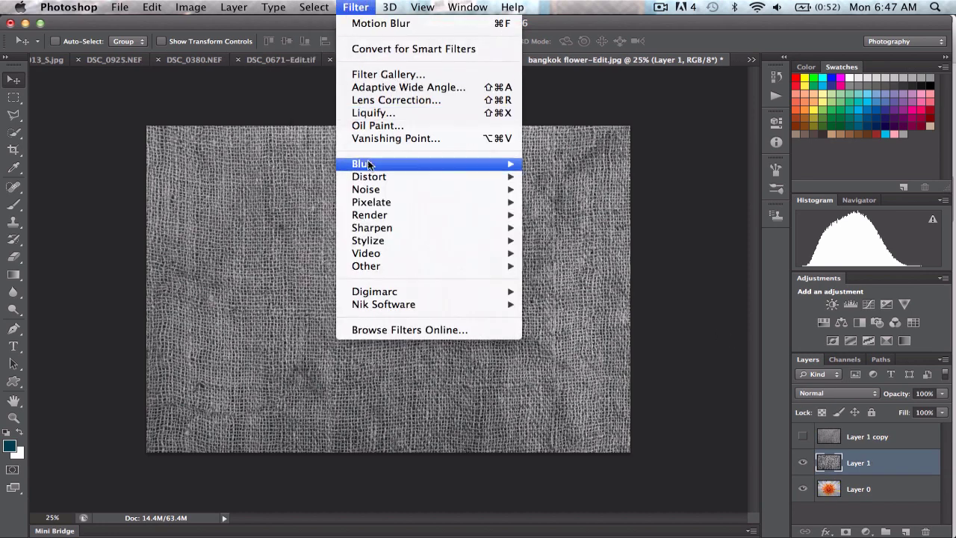
pyautogui.moveTo(367, 166)
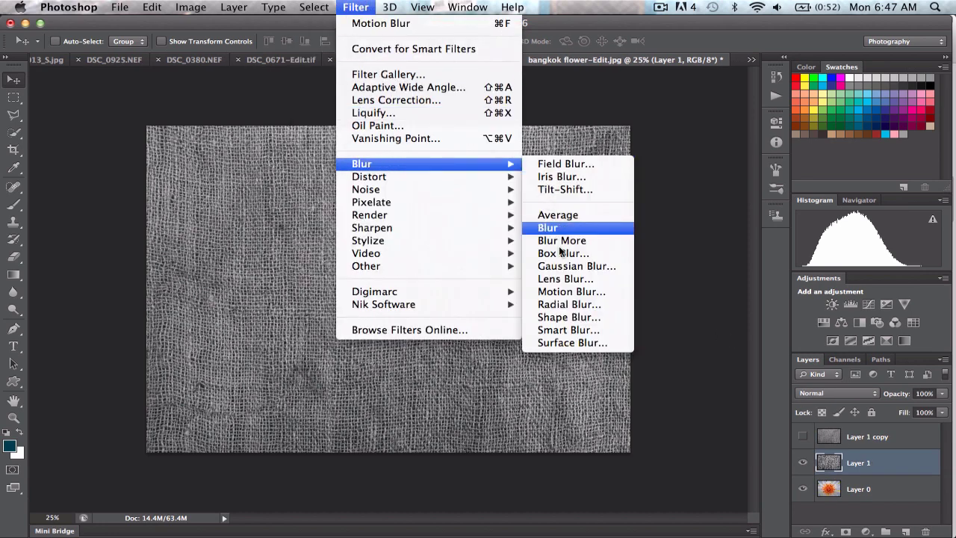
pyautogui.click(566, 291)
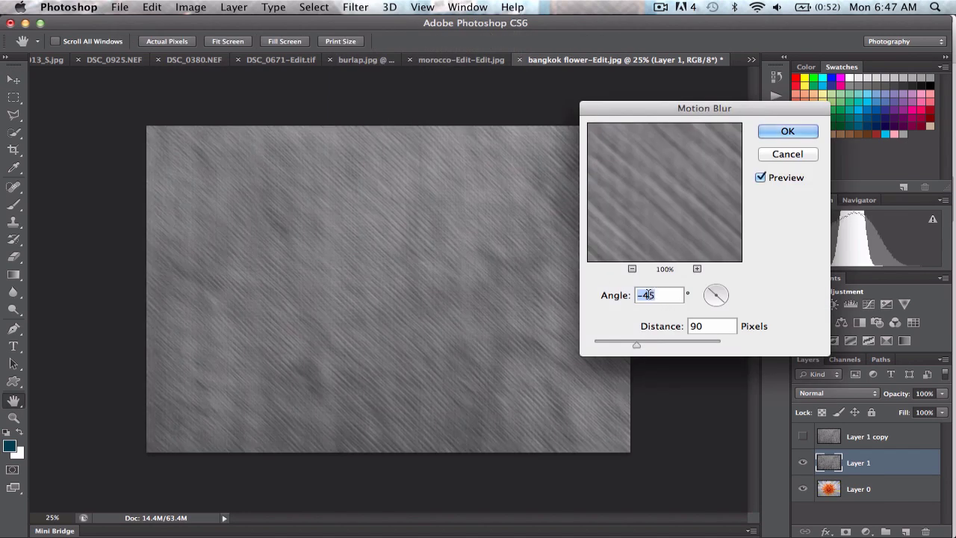
pyautogui.click(644, 295)
pyautogui.press('BackSpace')
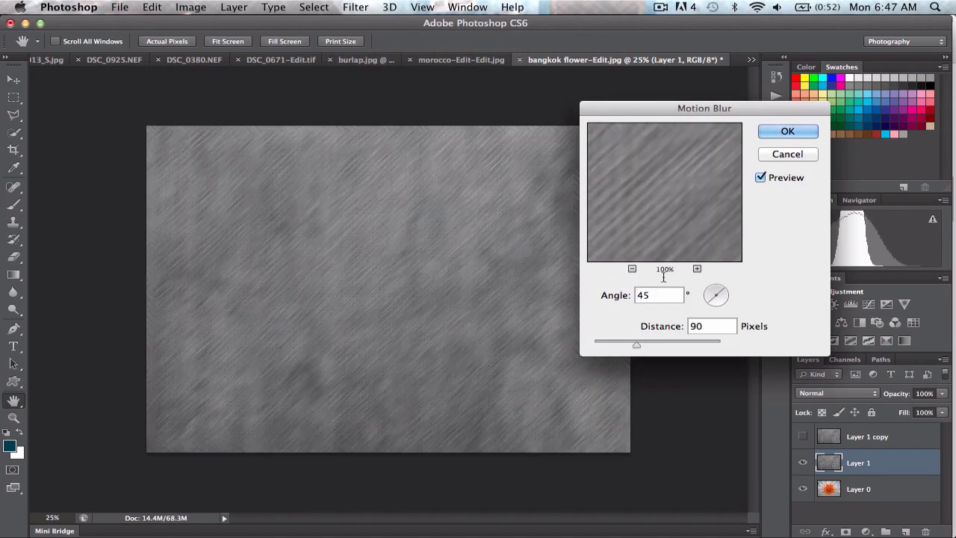
pyautogui.click(774, 130)
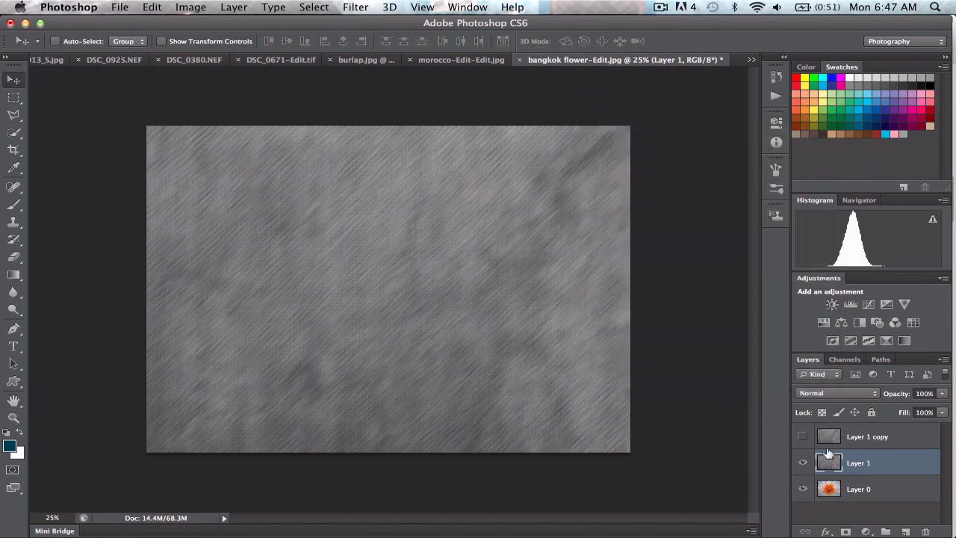
# Show Layer 1 copy, set it to Overlay, and merge it with Layer 1.
pyautogui.click(803, 436)
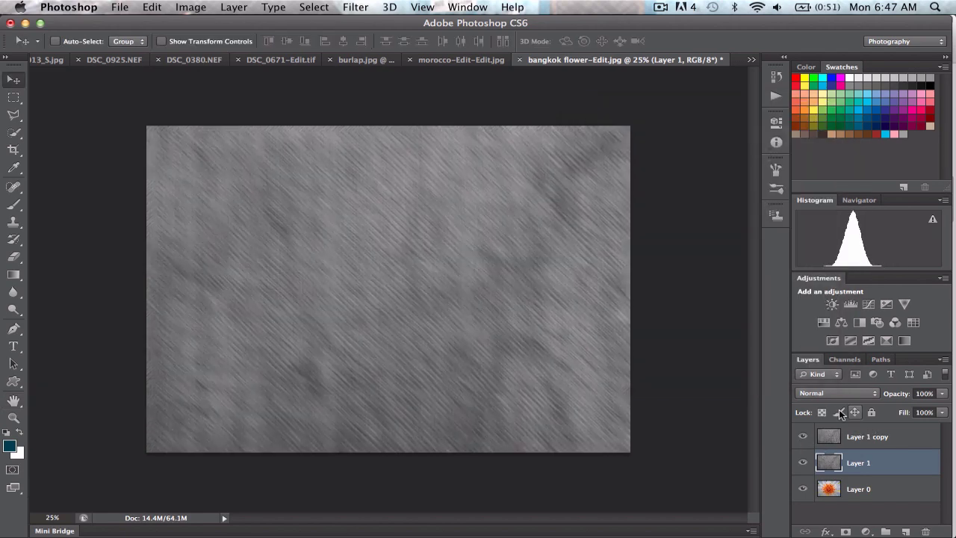
pyautogui.click(858, 439)
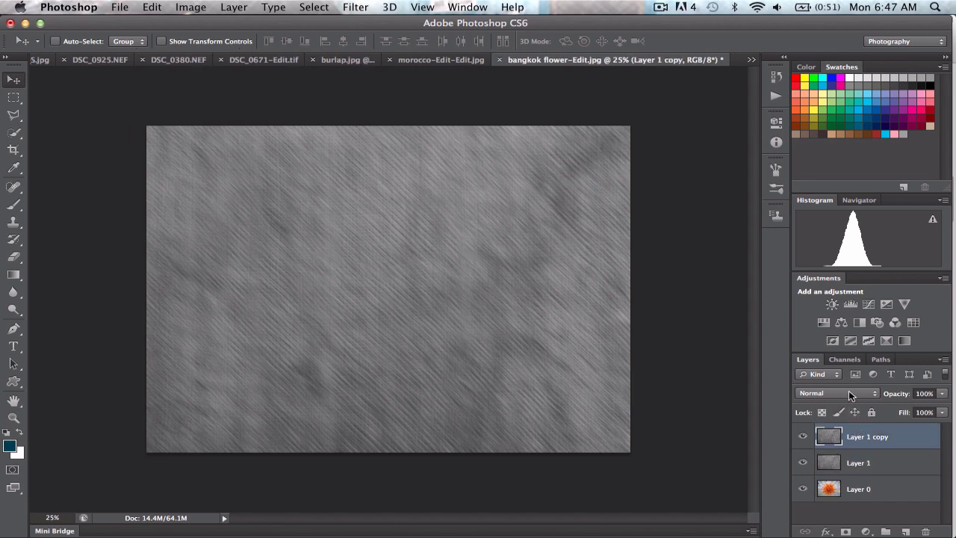
pyautogui.click(846, 391)
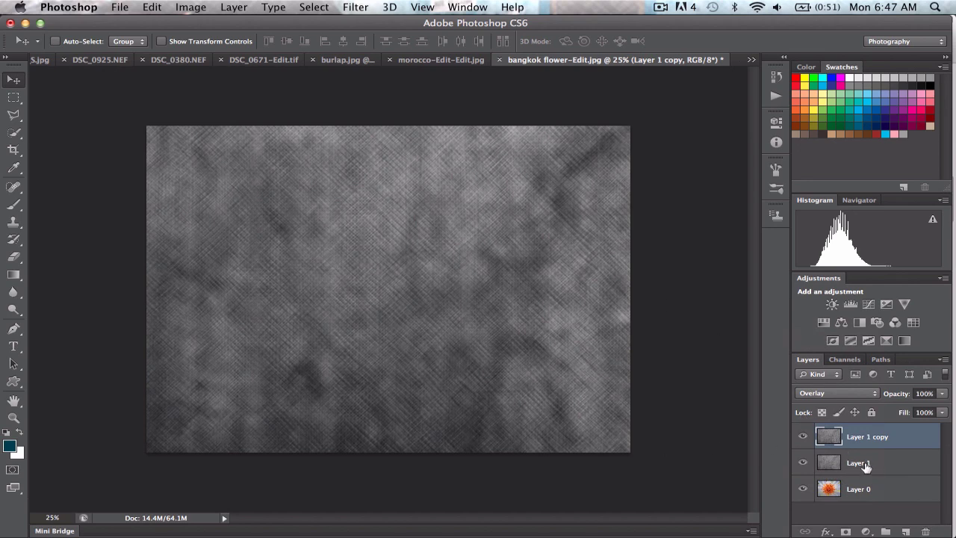
pyautogui.keyDown('shift'); pyautogui.click(869, 463); pyautogui.keyUp('shift')
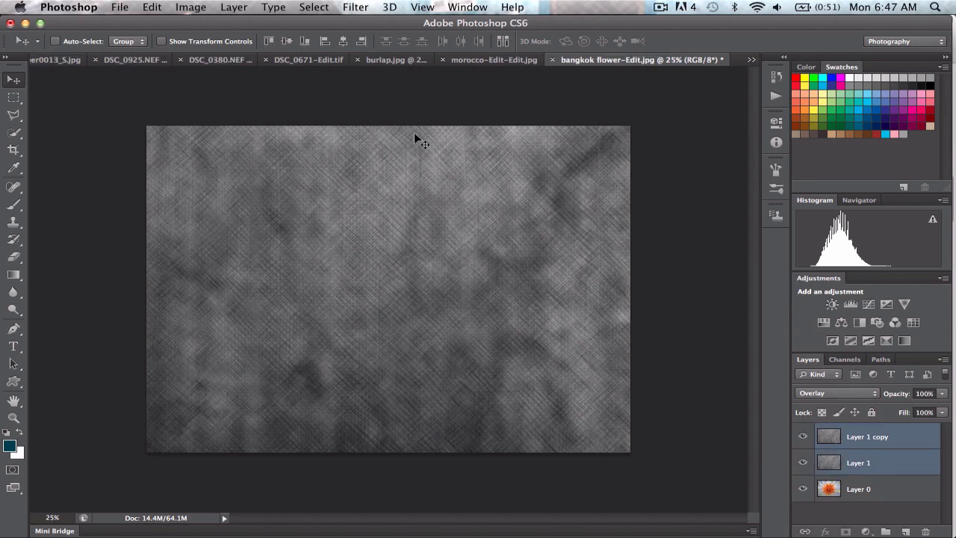
pyautogui.click(234, 9)
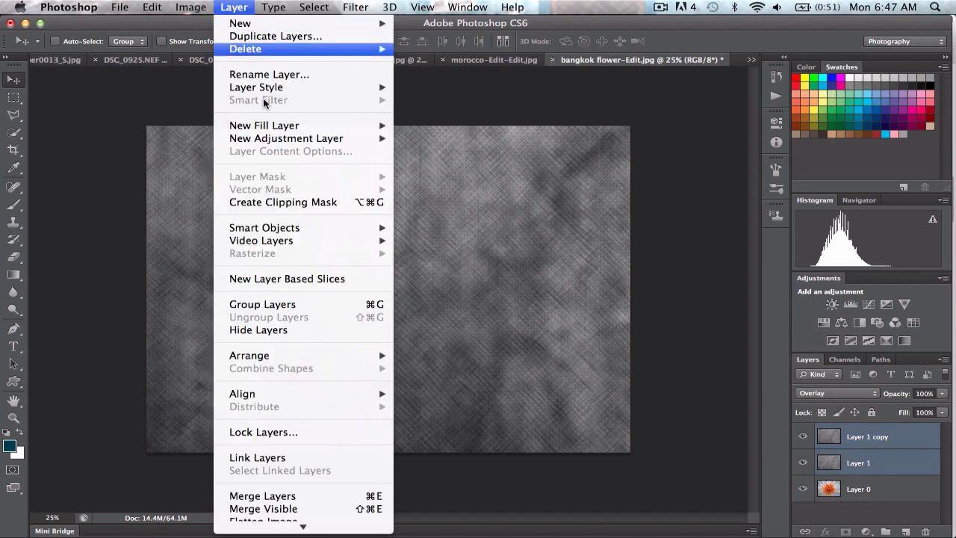
pyautogui.click(302, 494)
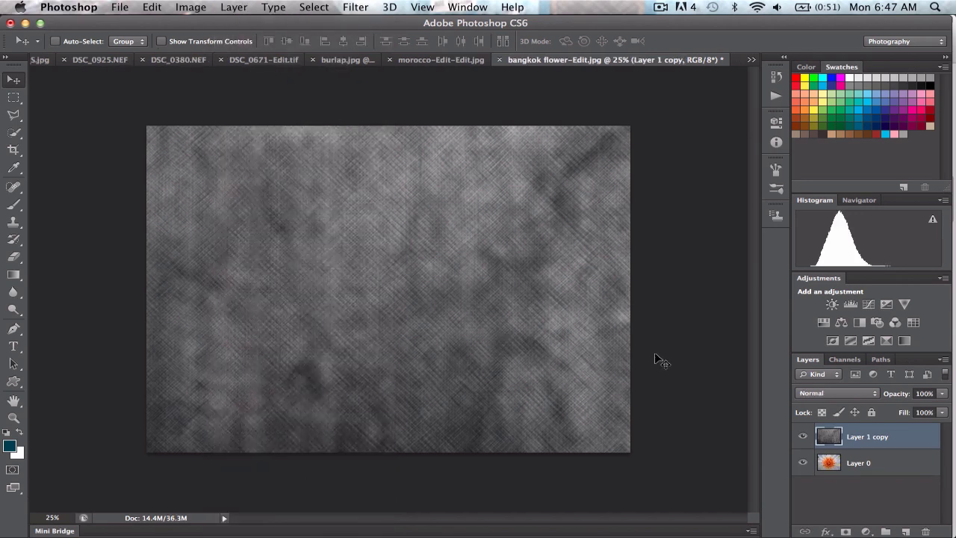
# Switch the burlap texture layer to Soft Light and toggle its visibility to compare with the flower.
pyautogui.click(941, 394)
pyautogui.moveTo(940, 406)
pyautogui.mouseDown()
pyautogui.moveTo(933, 415)
pyautogui.moveTo(942, 414)
pyautogui.mouseUp()
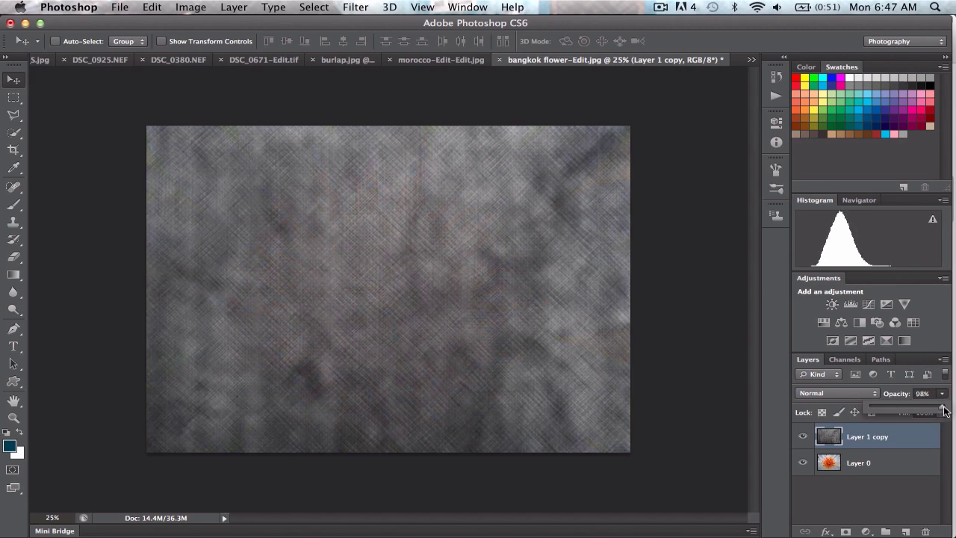
pyautogui.click(838, 393)
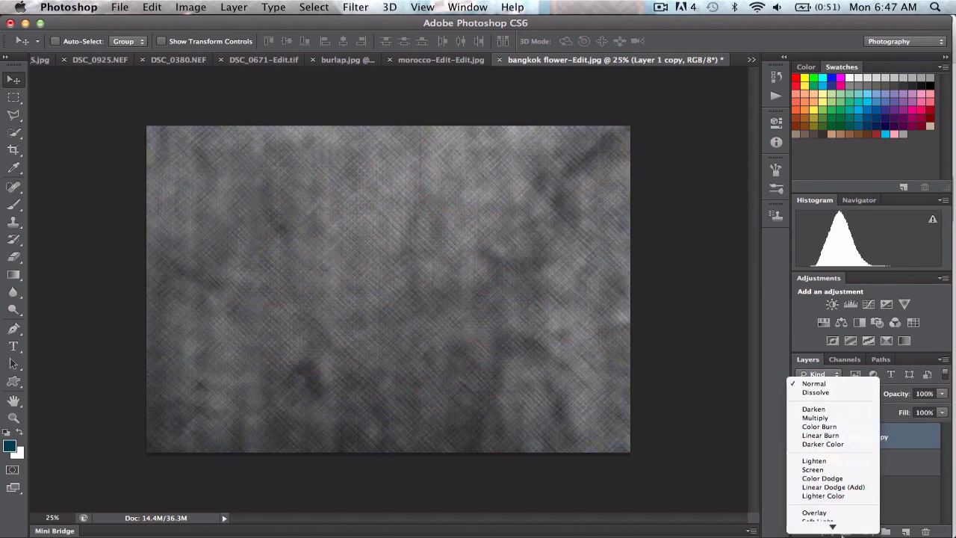
pyautogui.click(839, 455)
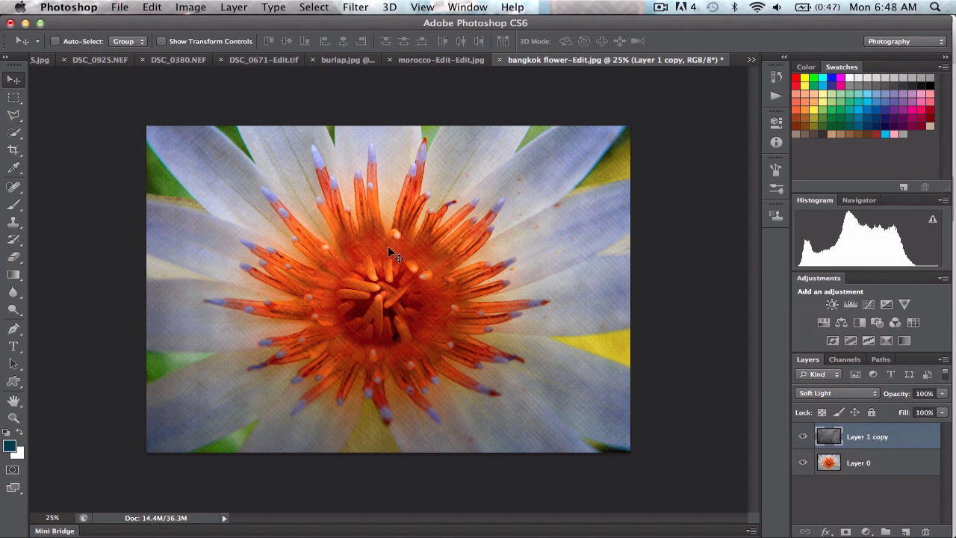
pyautogui.click(803, 437)
pyautogui.click(803, 437)
# Settle the texture layer's opacity at 95%, closing the Filter menu without applying anything.
pyautogui.click(942, 394)
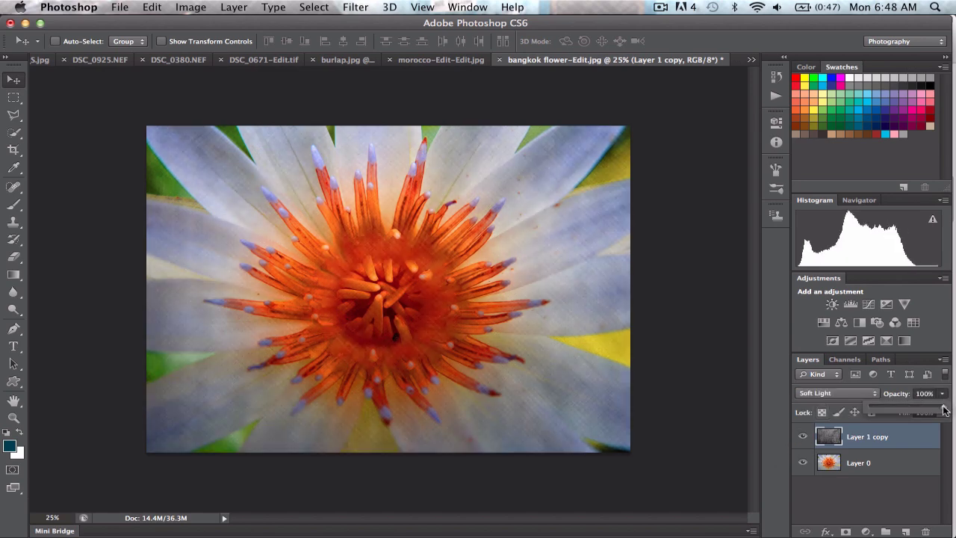
pyautogui.moveTo(944, 410)
pyautogui.mouseDown()
pyautogui.moveTo(925, 415)
pyautogui.moveTo(939, 416)
pyautogui.mouseUp()
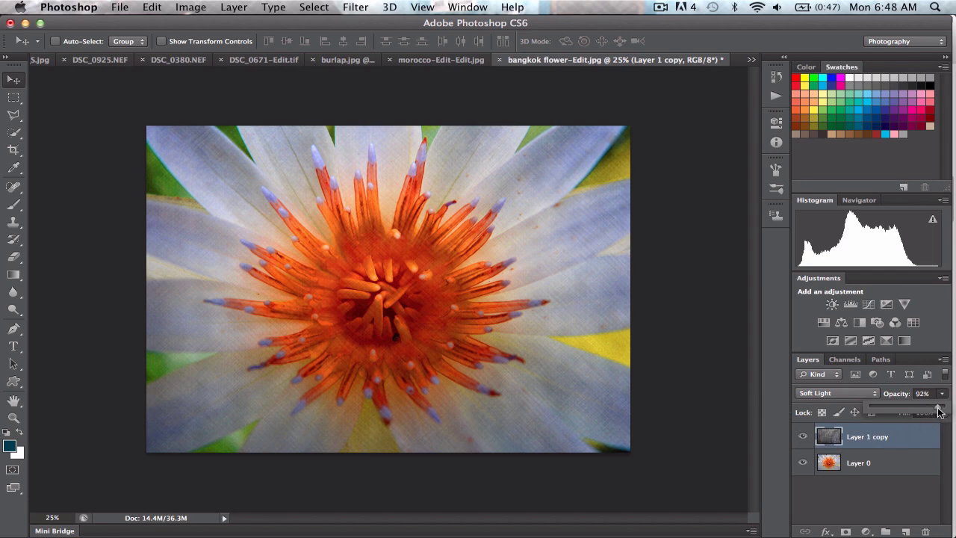
pyautogui.moveTo(938, 411); pyautogui.dragTo(940, 404)
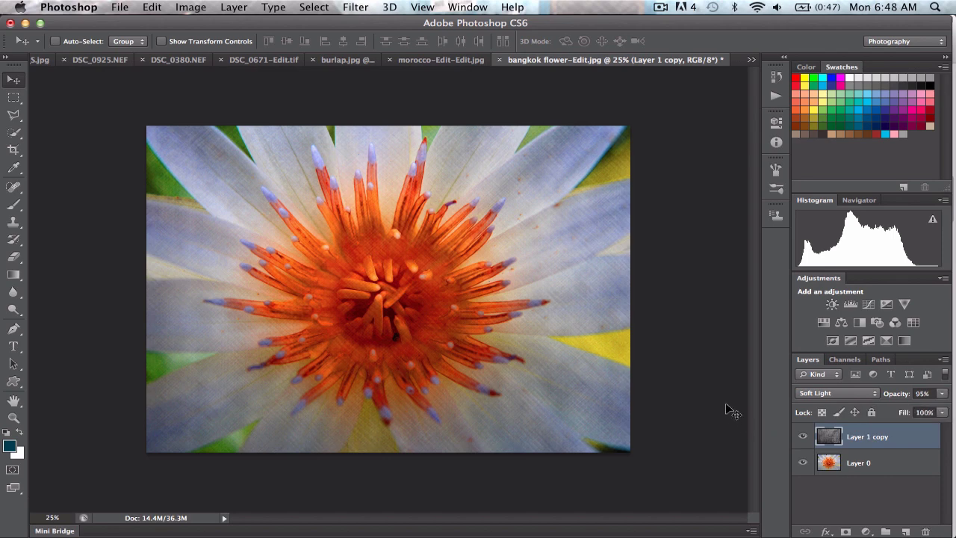
pyautogui.click(312, 7)
pyautogui.moveTo(348, 9)
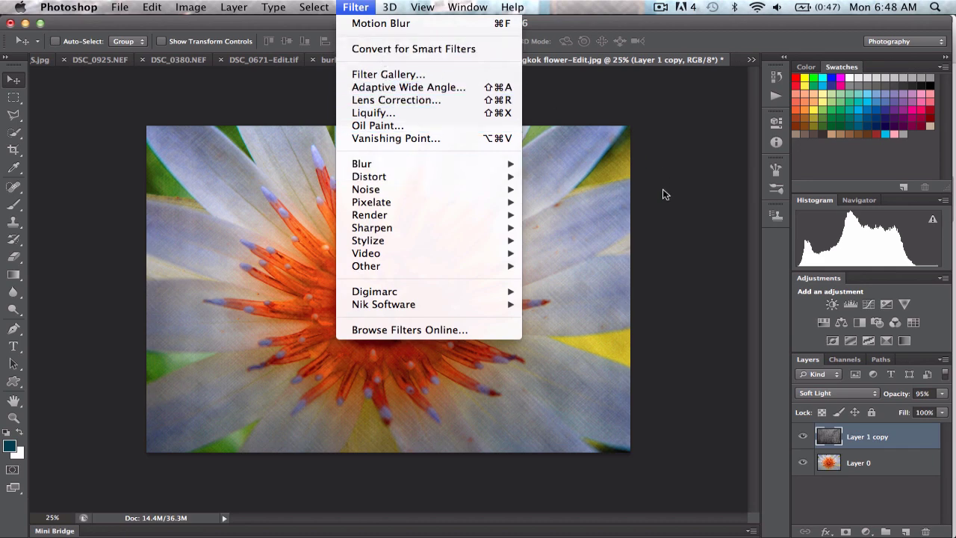
pyautogui.click(671, 252)
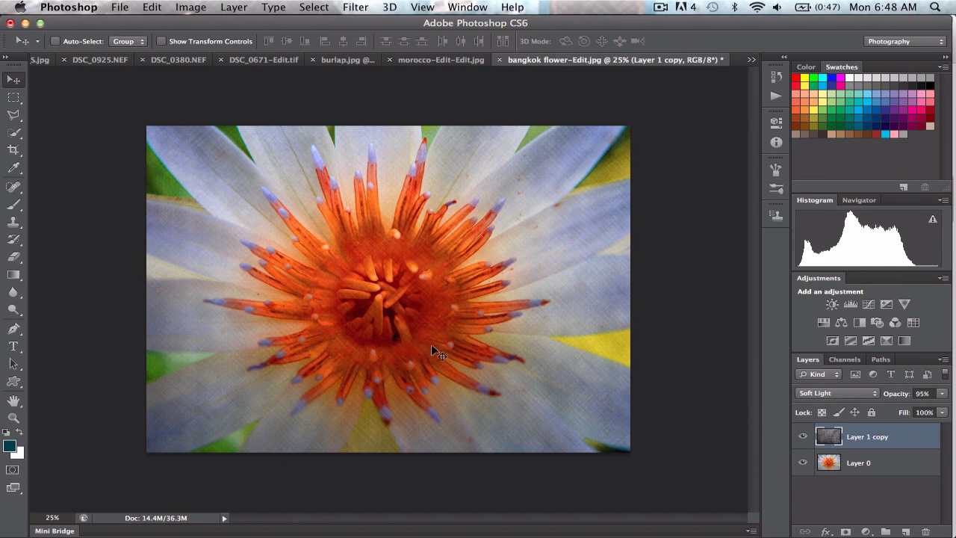
pyautogui.moveTo(3, 212)
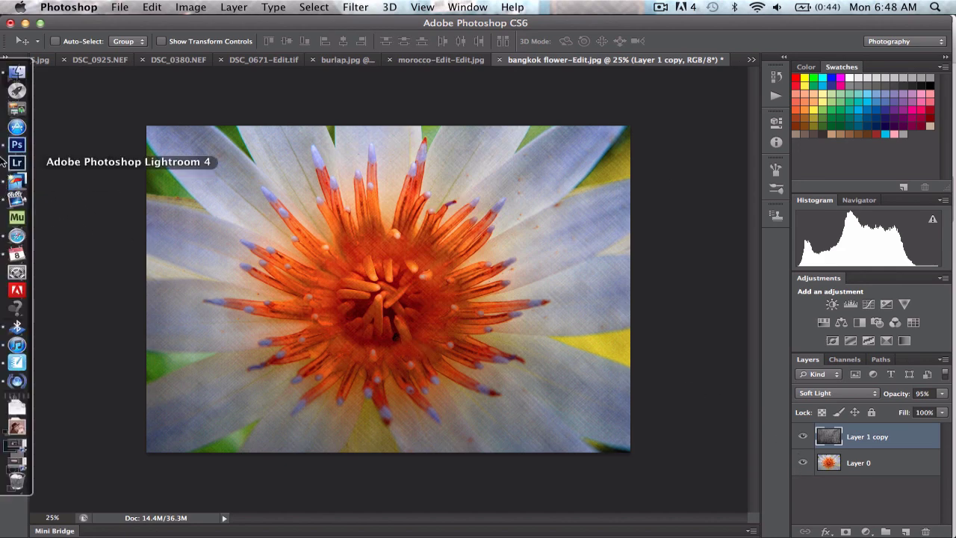
pyautogui.click(17, 235)
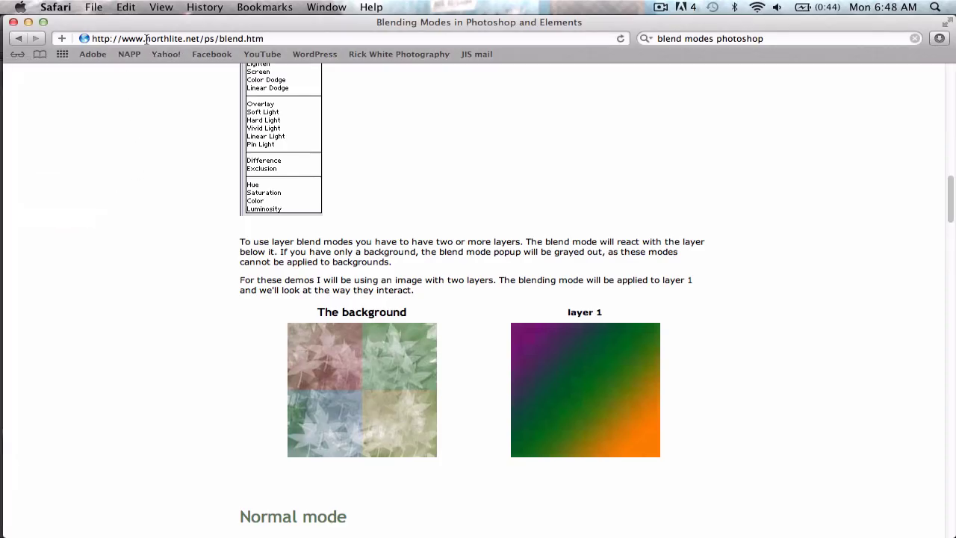
pyautogui.click(474, 113)
pyautogui.click(950, 252)
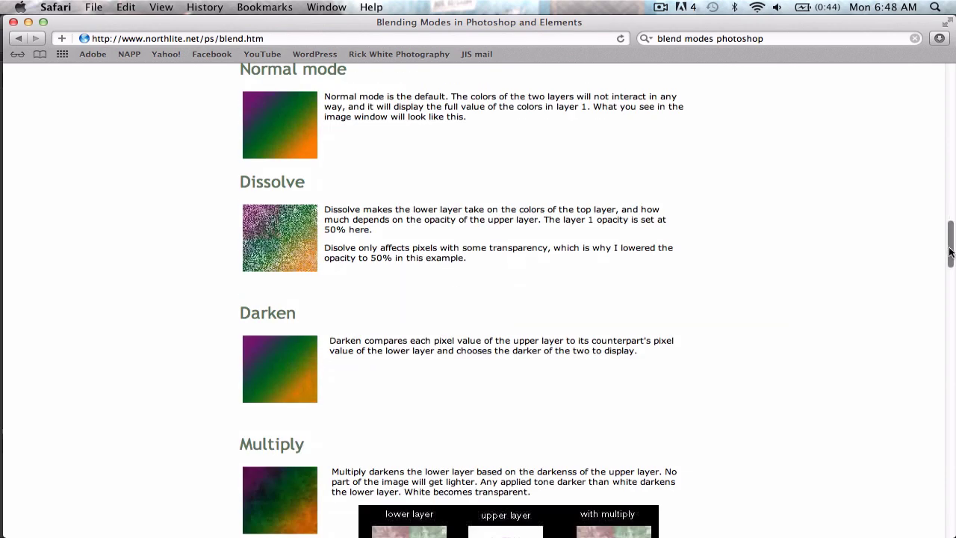
pyautogui.moveTo(950, 252); pyautogui.dragTo(952, 350)
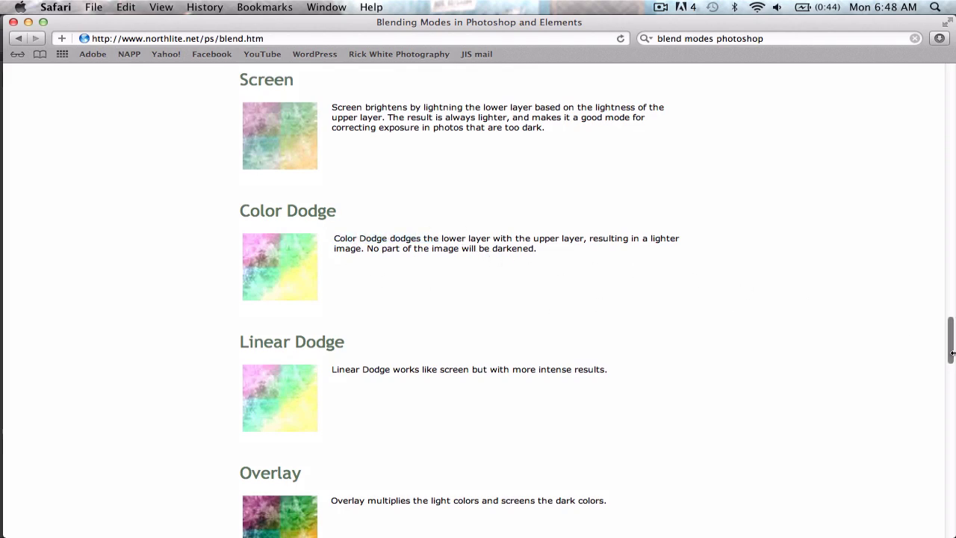
pyautogui.moveTo(951, 355)
pyautogui.mouseDown()
pyautogui.moveTo(951, 393)
pyautogui.moveTo(945, 249)
pyautogui.mouseUp()
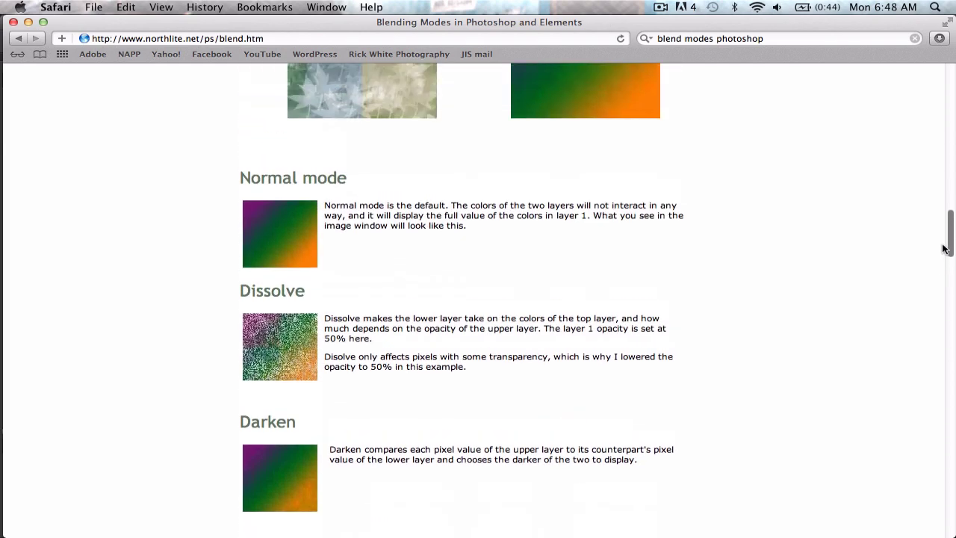
pyautogui.moveTo(237, 22); pyautogui.dragTo(241, 40)
pyautogui.click(254, 26)
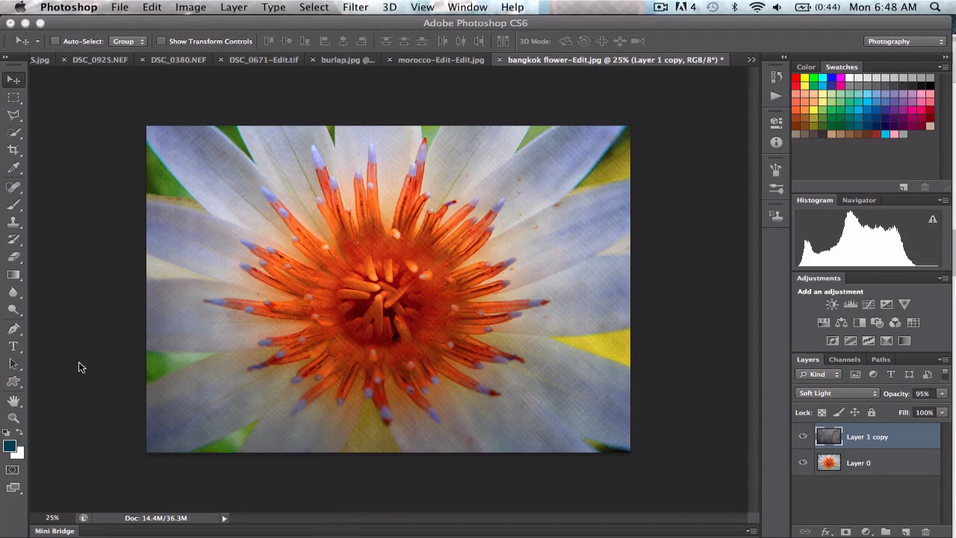